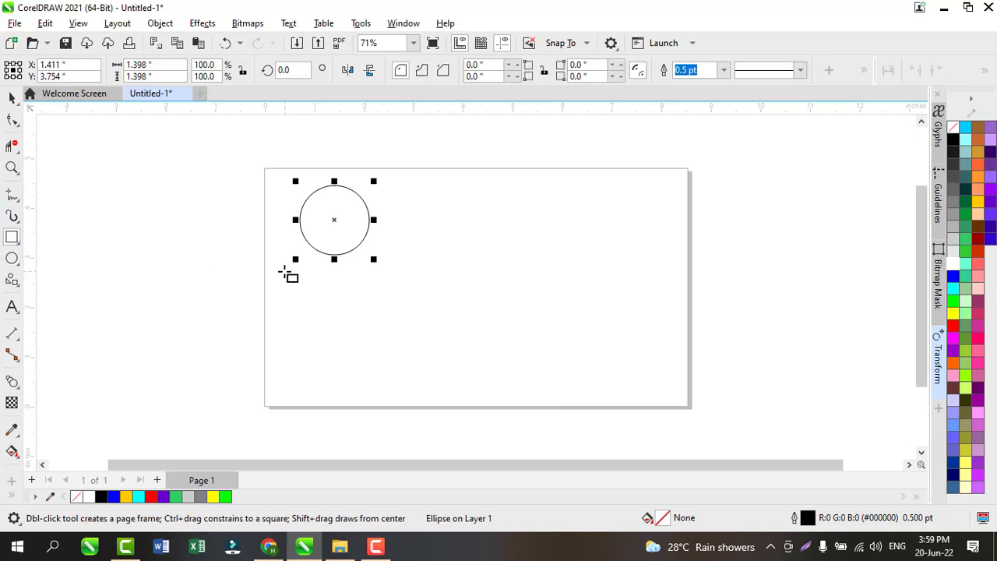
Draw a rectangle about 2.28 by 2.75 inches below the circle and centre it horizontally on the circle.
left_click_drag(283, 271, 397, 407)
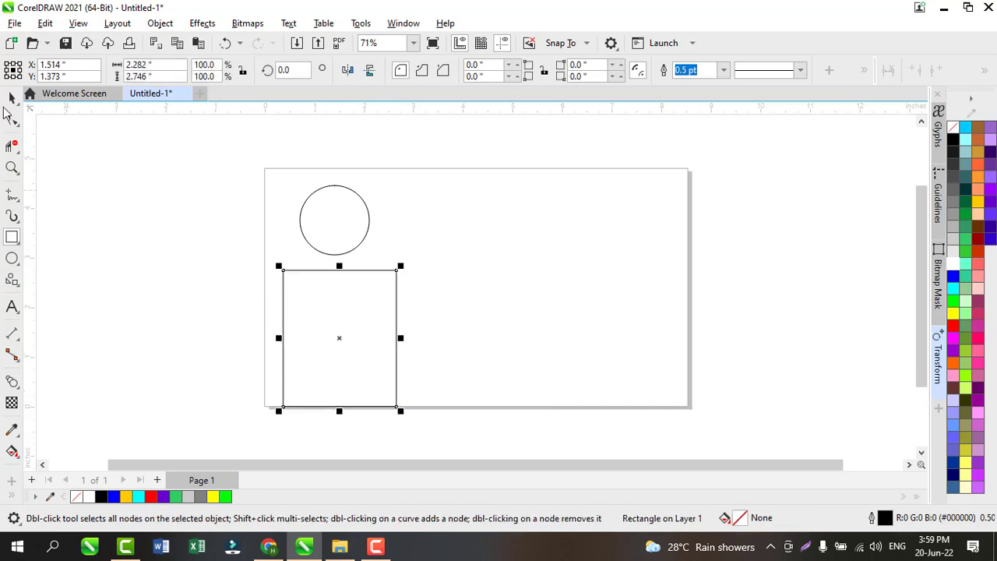
left_click(11, 97)
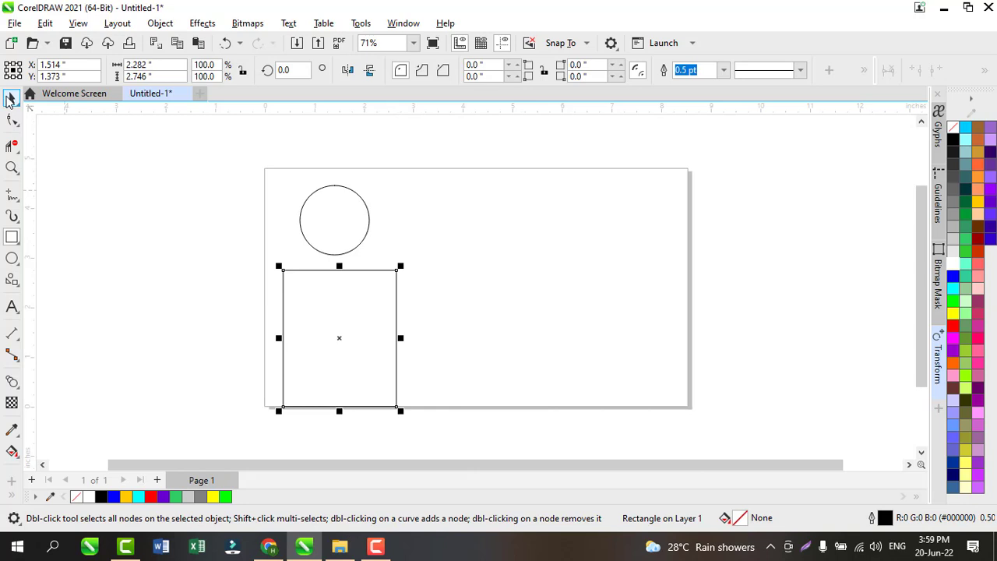
left_click(315, 230, "shift")
key("c")
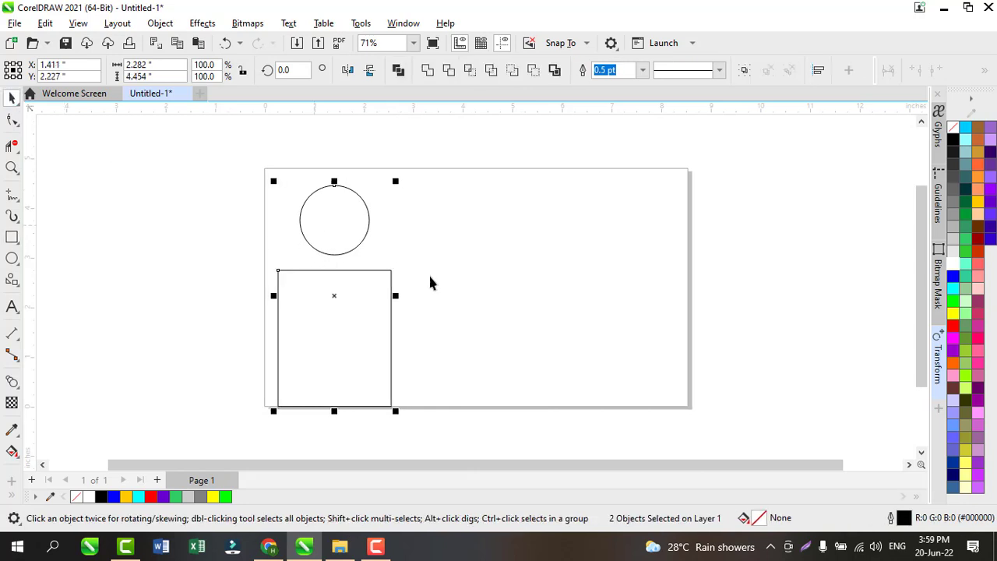
left_click(450, 283)
Round the rectangle's two upper corners with the Shape tool to a radius of about 0.96 inches.
left_click(278, 308)
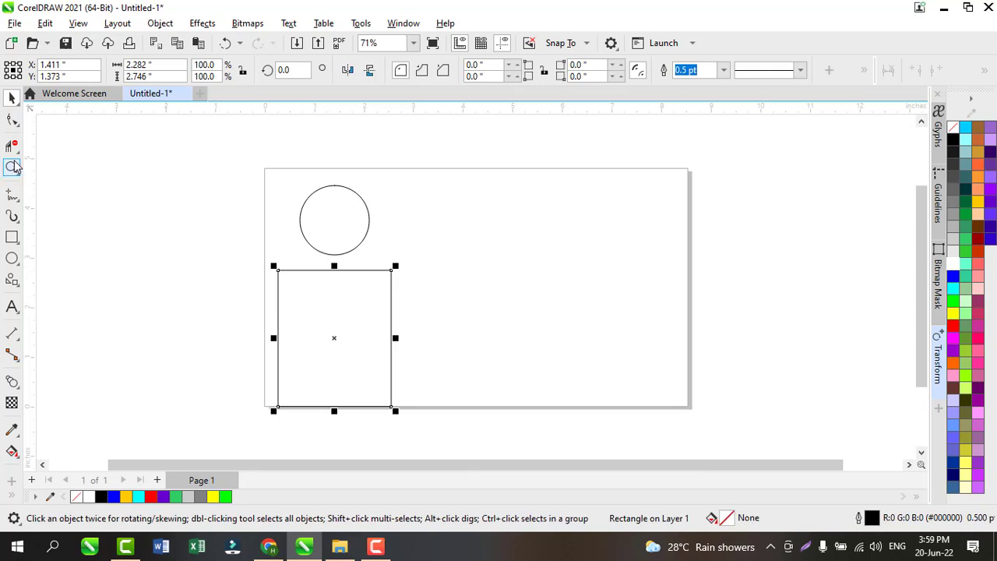
left_click(13, 123)
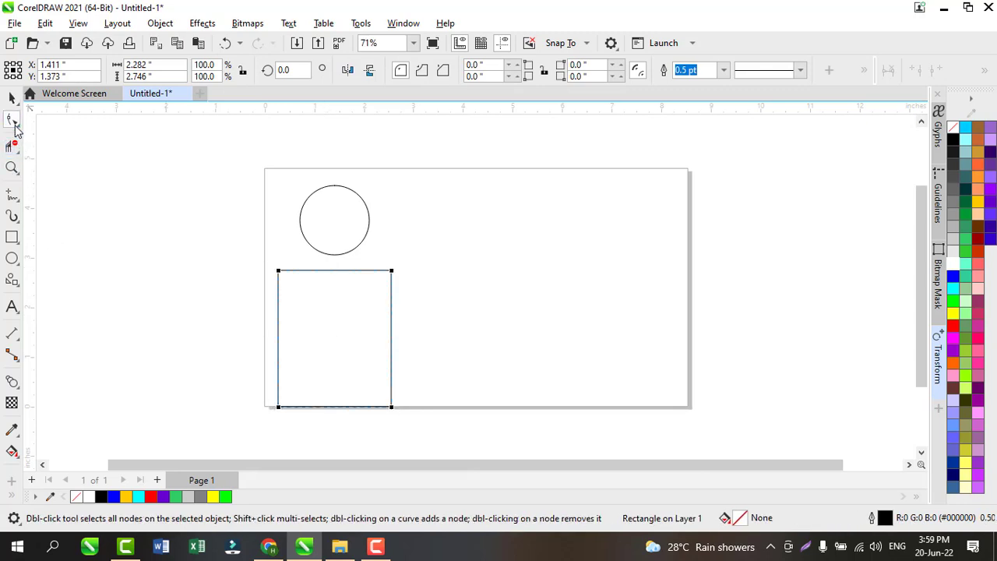
left_click(279, 271)
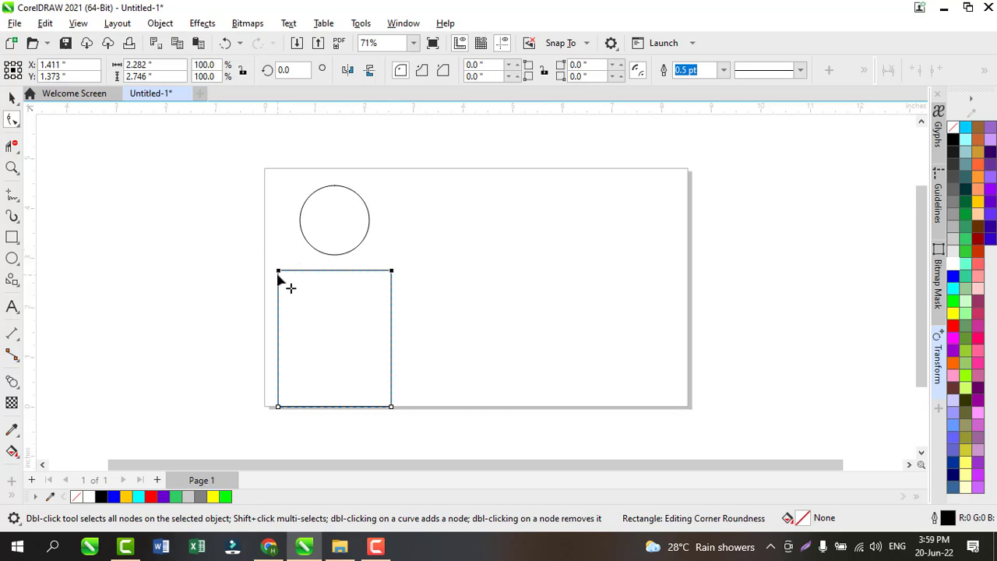
left_click_drag(279, 273, 306, 319)
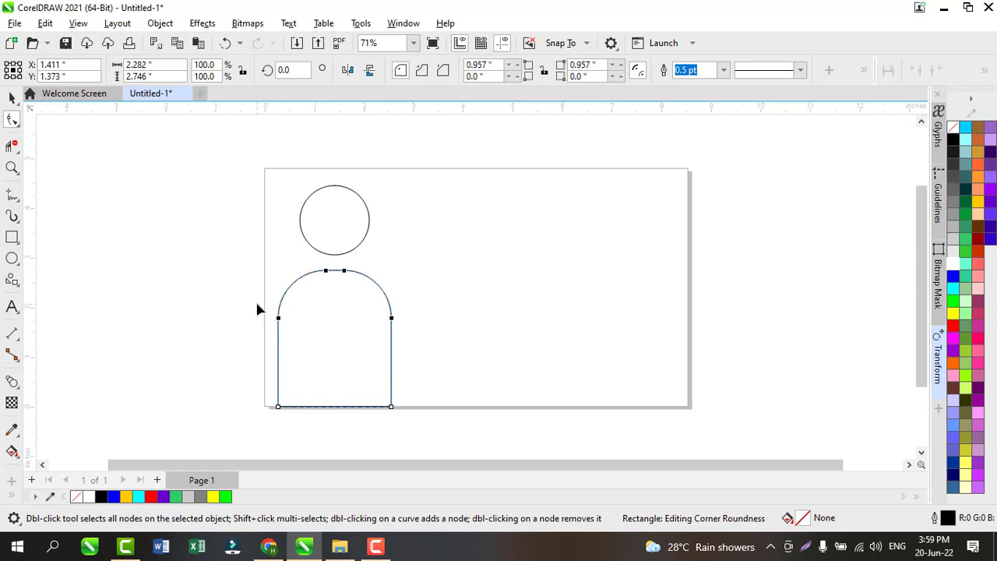
left_click(12, 97)
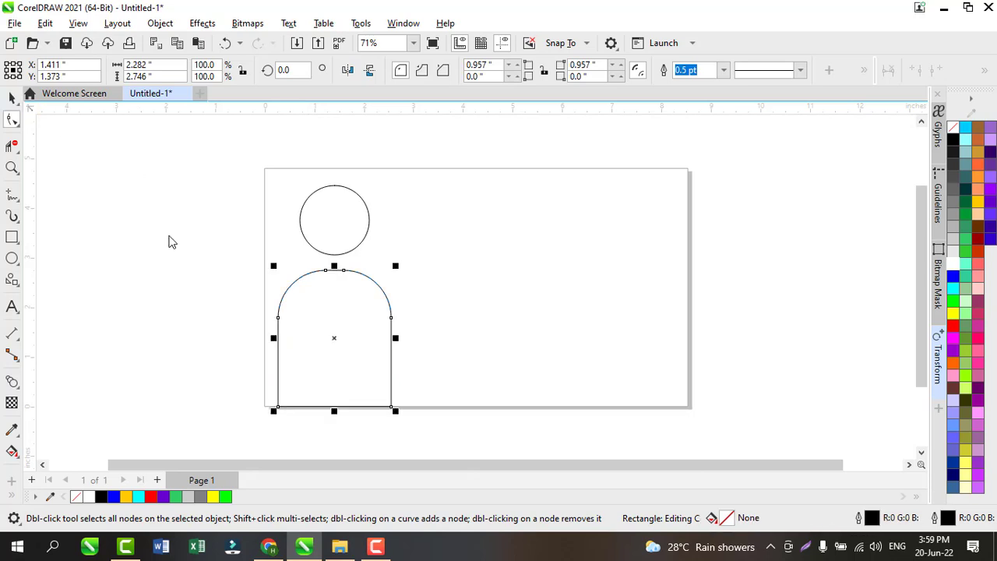
Stretch the rounded body downward past the page's lower edge to a height of about 2.96 inches.
left_click_drag(336, 418, 338, 442)
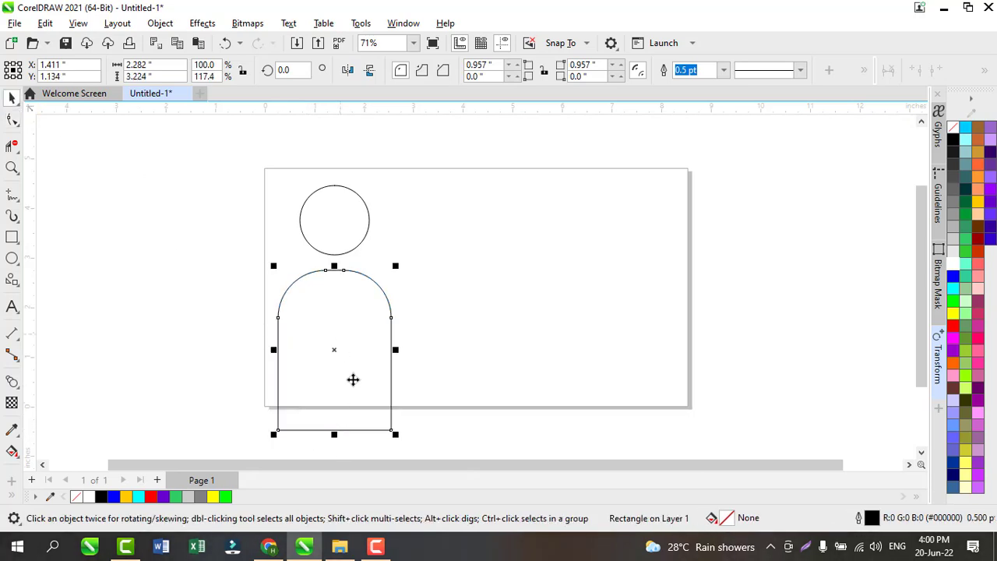
key("ctrl+z")
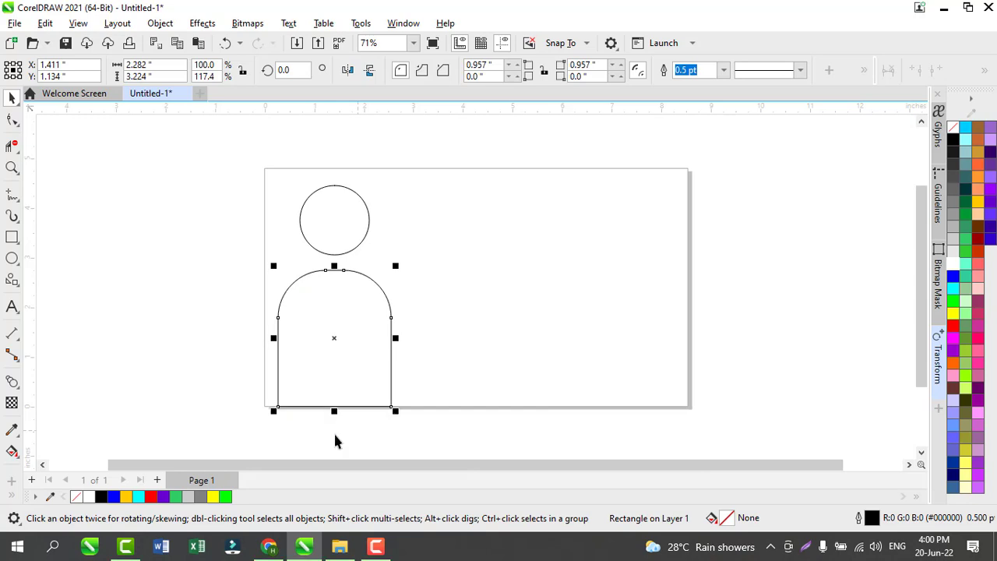
left_click(333, 426)
left_click(335, 412)
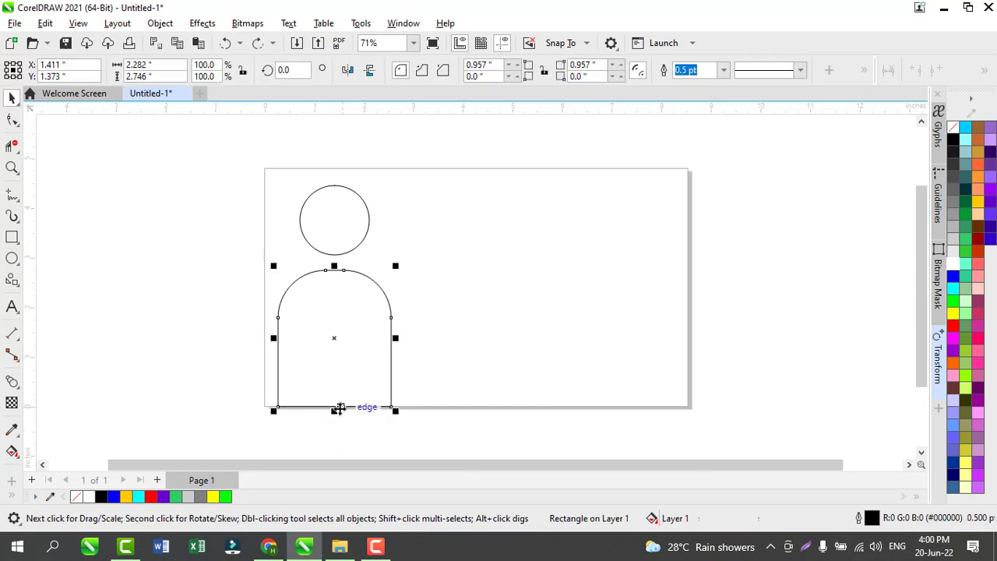
left_click_drag(334, 407, 335, 424)
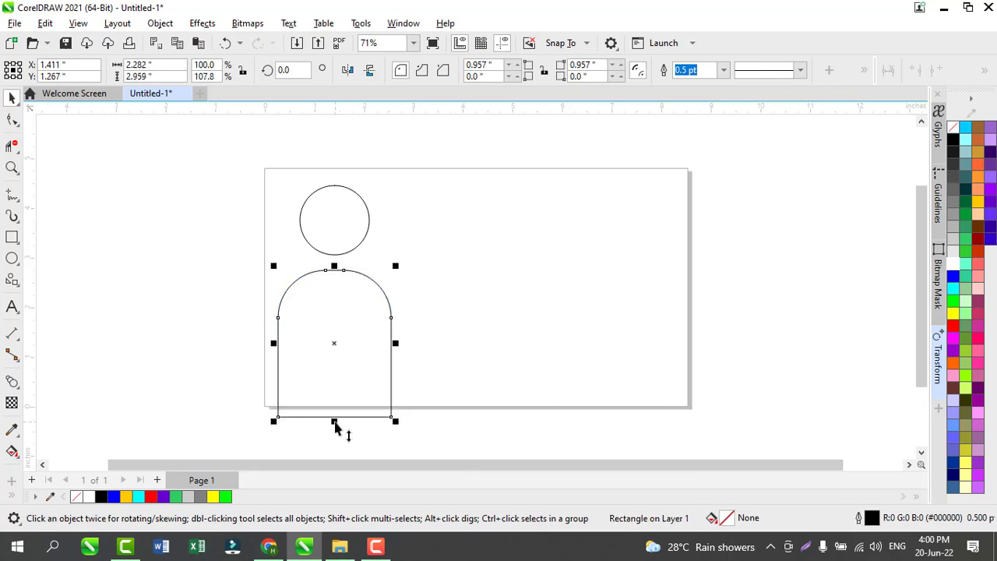
Place a copy of the circle and rounded body to the right, level with the original figure.
key("ctrl+a")
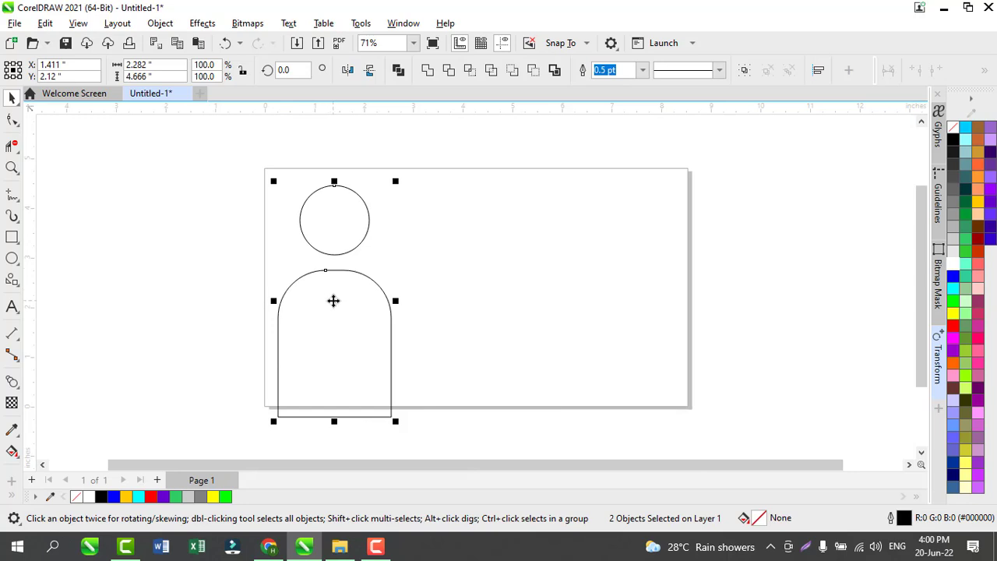
left_click_drag(333, 300, 501, 308)
Group the circle and body of the original figure, and group those of the copied figure separately.
left_click_drag(217, 164, 414, 435)
key("ctrl+g")
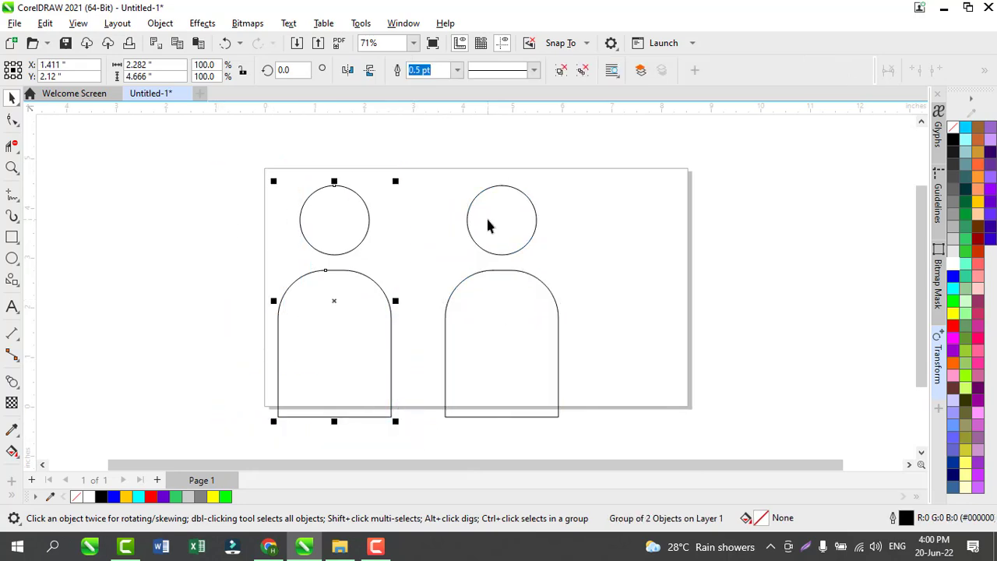
left_click_drag(401, 150, 618, 421)
key("ctrl+g")
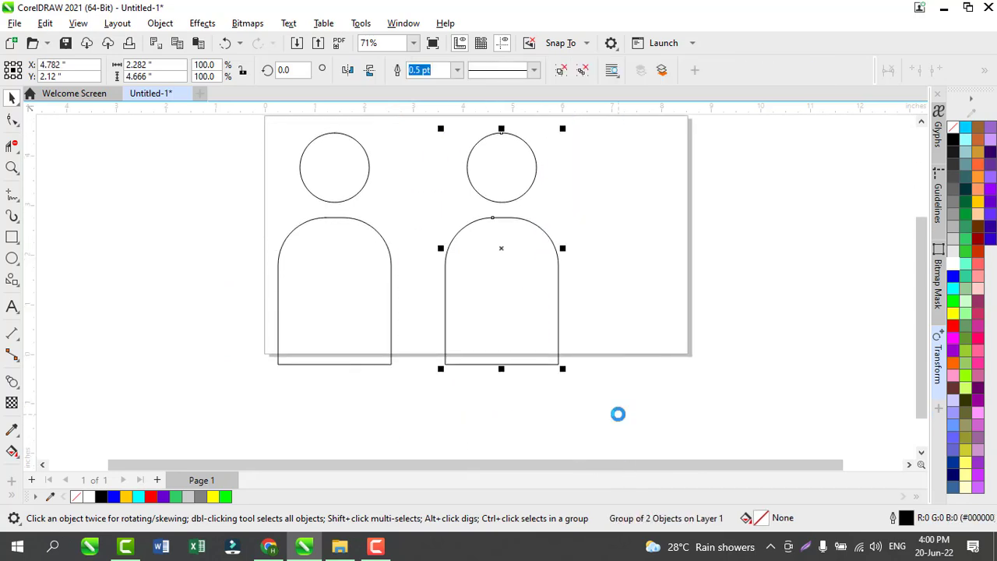
scroll(618, 414, "up", 1)
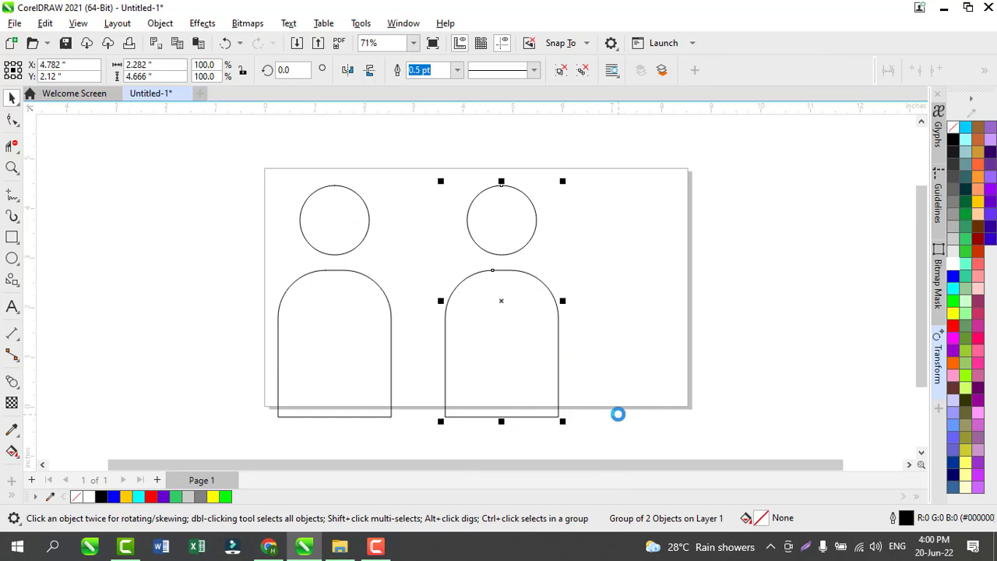
key("ctrl+a")
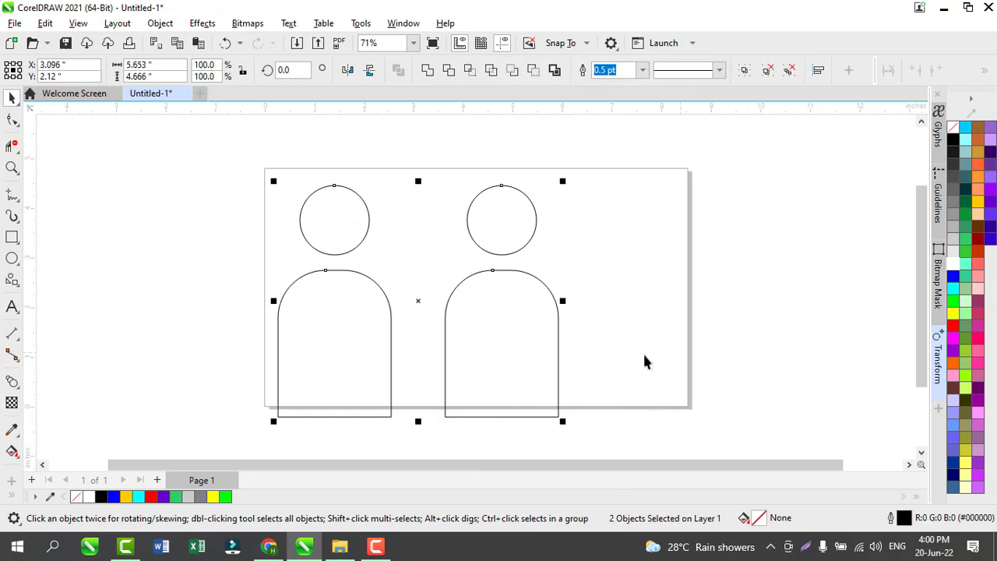
left_click(701, 322)
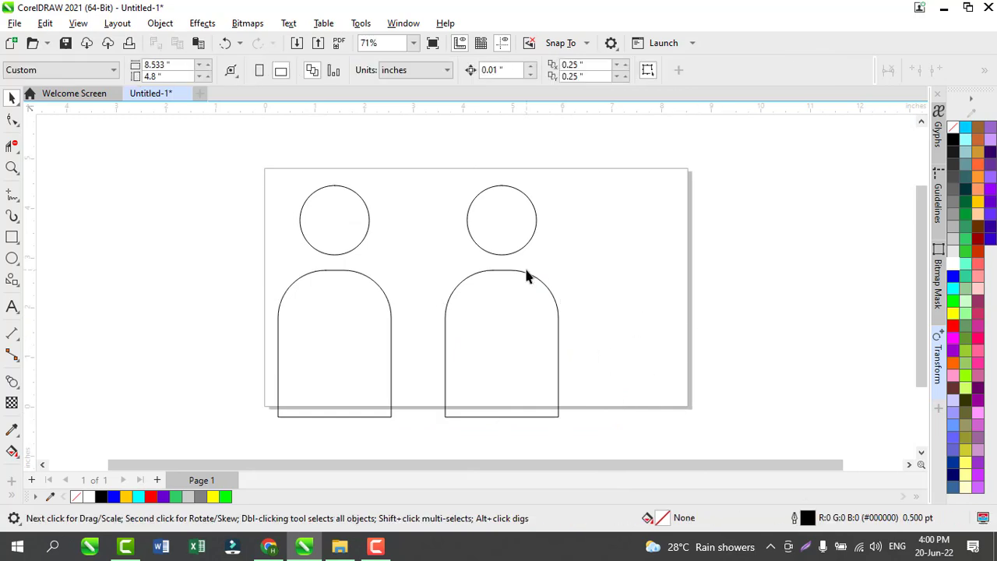
Draw a straight line about 1.21 inches long from the left quadrant of the second figure's head down toward the shoulder.
left_click(12, 200)
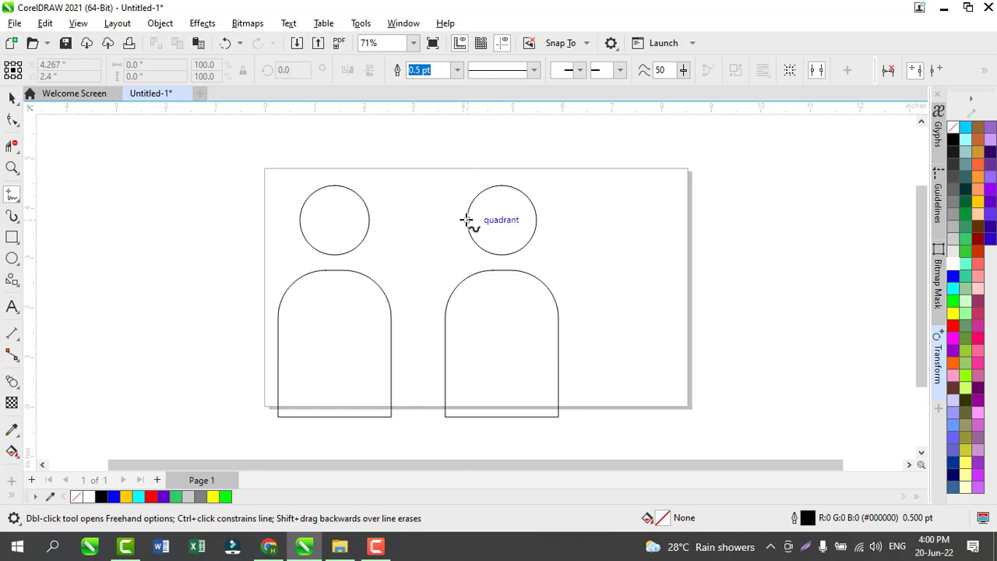
left_click(465, 219)
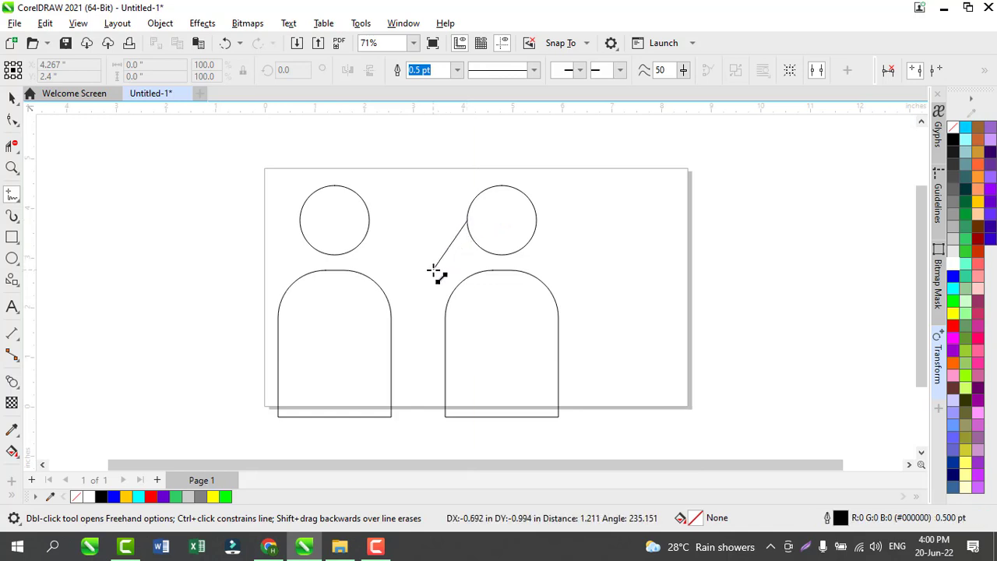
left_click(434, 269)
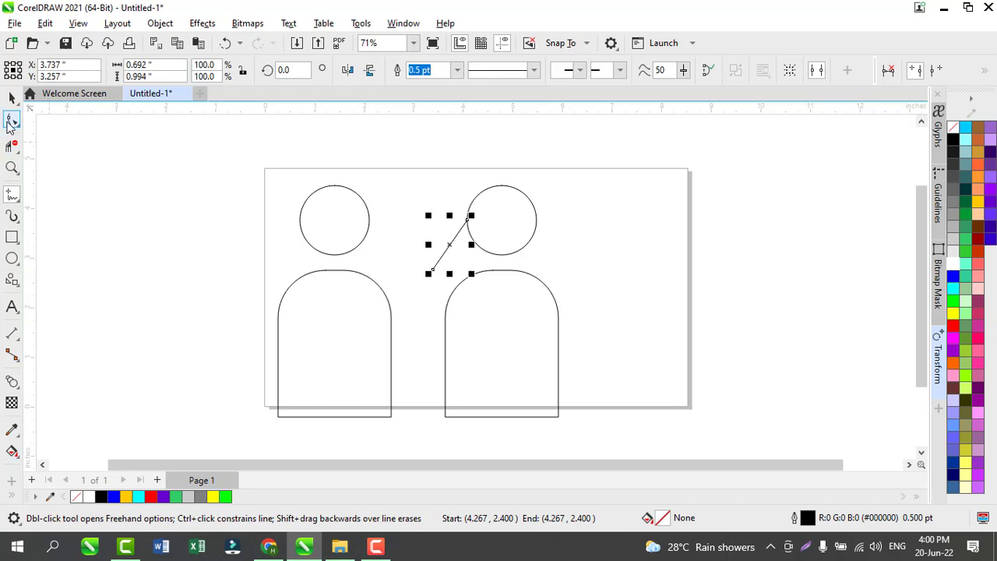
Convert the line beside the second head to a curve and bend it toward the neck as a hair strand.
left_click(11, 122)
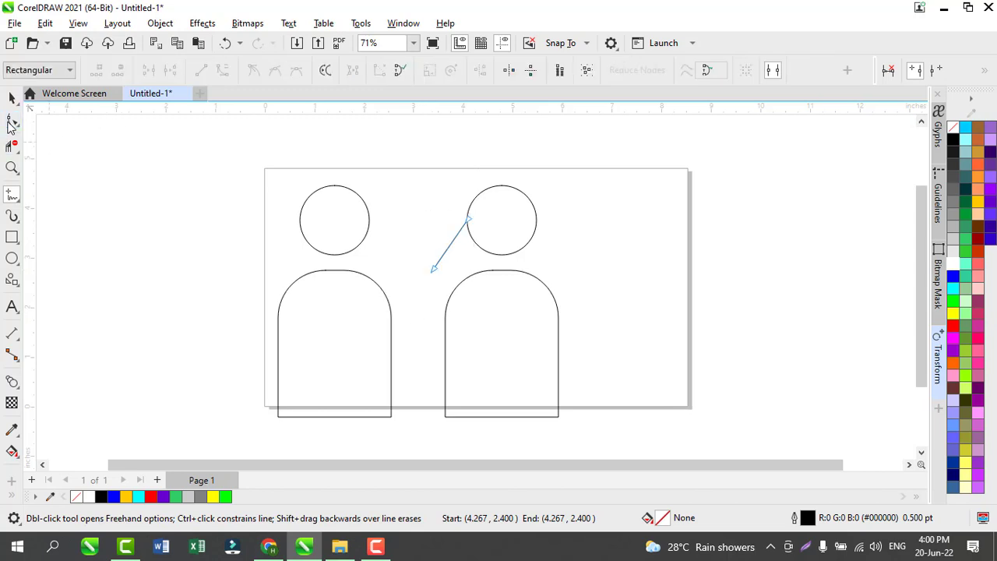
left_click(450, 246)
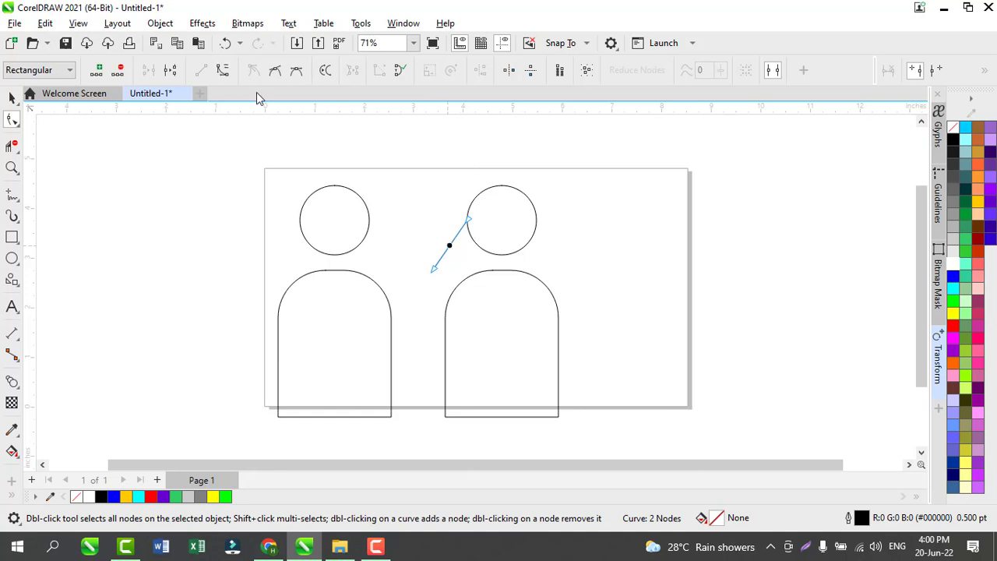
left_click(223, 70)
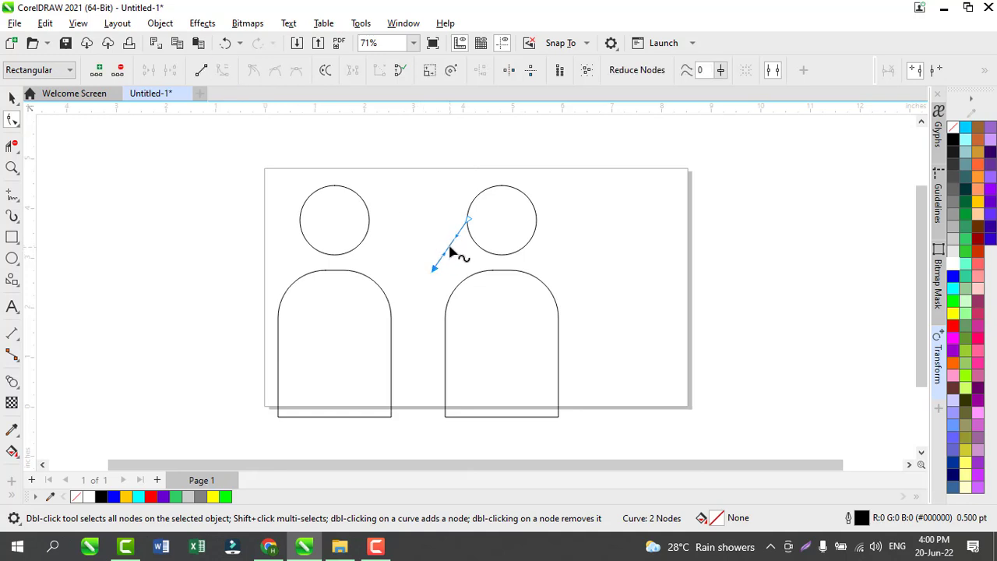
left_click_drag(449, 247, 473, 266)
left_click(12, 96)
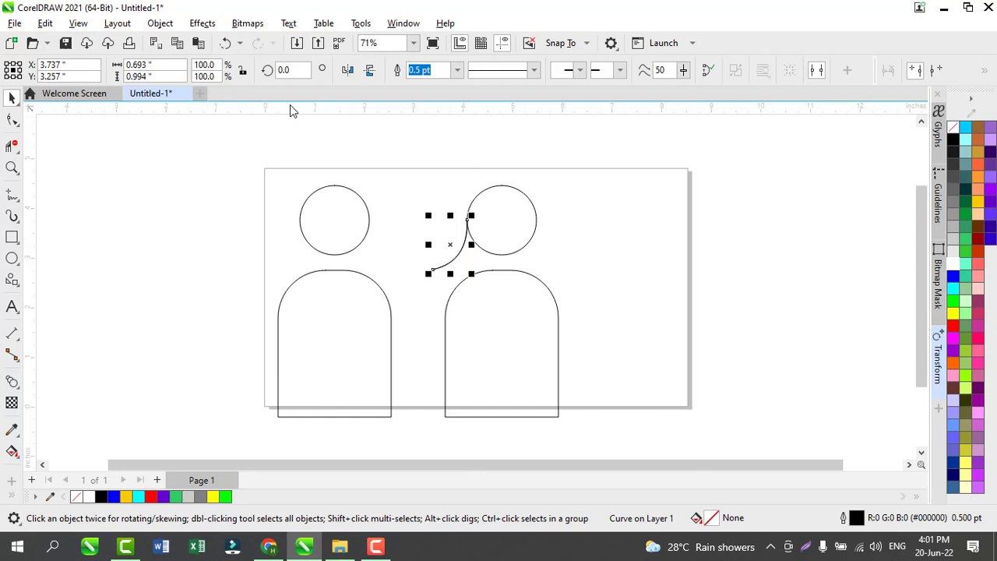
left_click(345, 73)
key("ctrl+z")
left_click(370, 72)
key("ctrl+z")
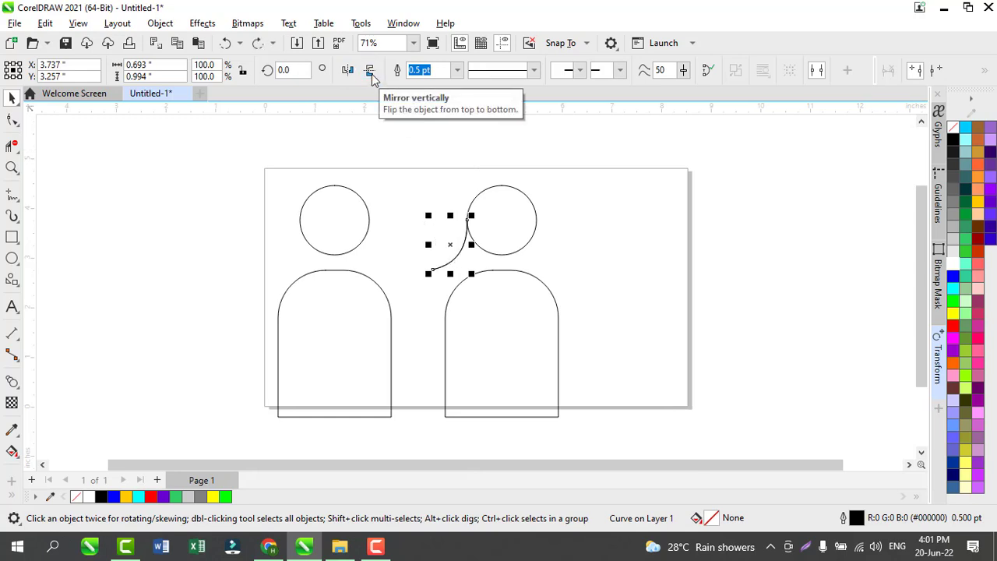
Place a horizontally mirrored copy of the hair curve against the head's right side and align it level with the original.
left_click(350, 73)
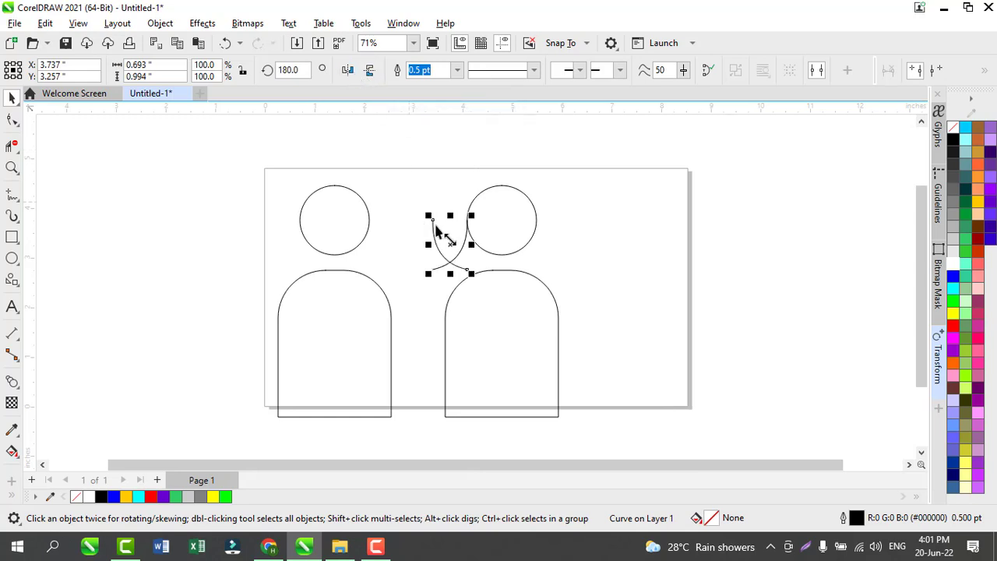
left_click_drag(445, 236, 553, 252)
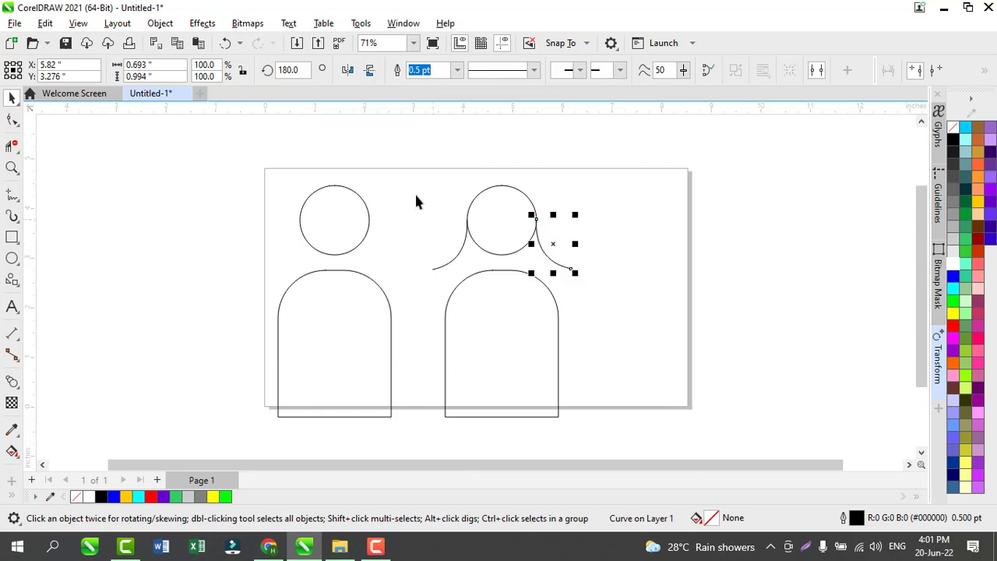
left_click_drag(410, 188, 456, 298)
left_click_drag(593, 300, 597, 301)
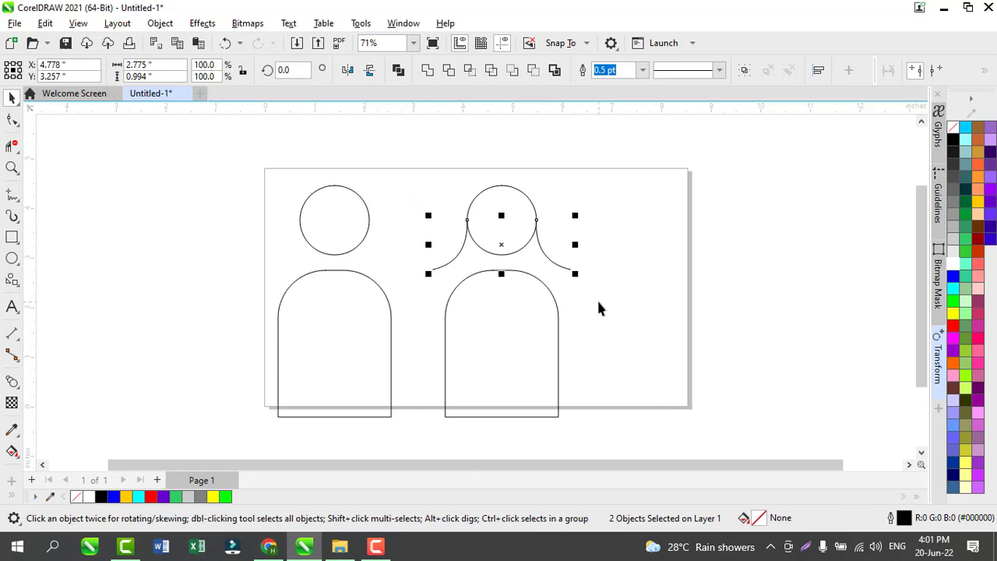
left_click(682, 316)
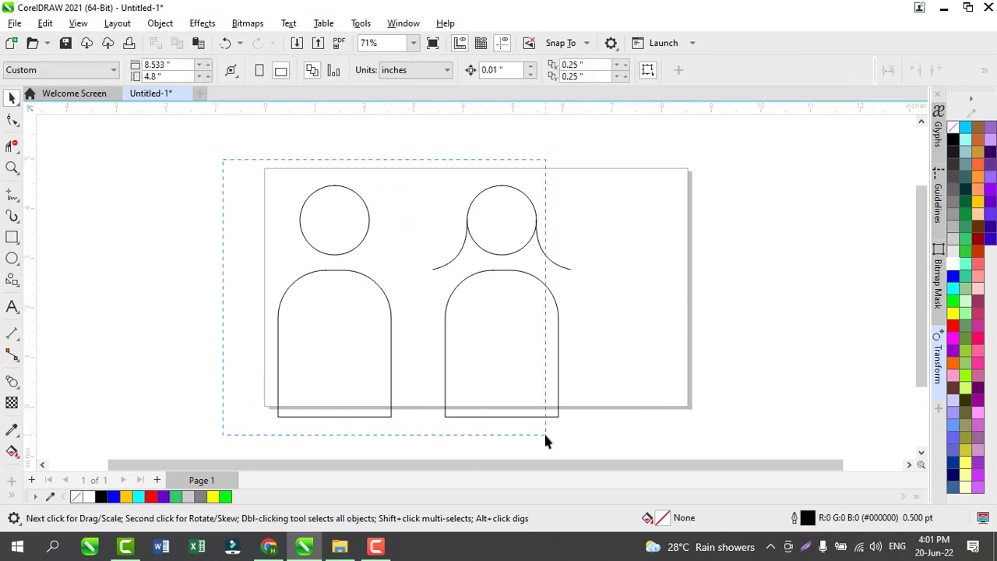
Group the second figure together with its two hair curves.
left_click_drag(545, 435, 648, 445)
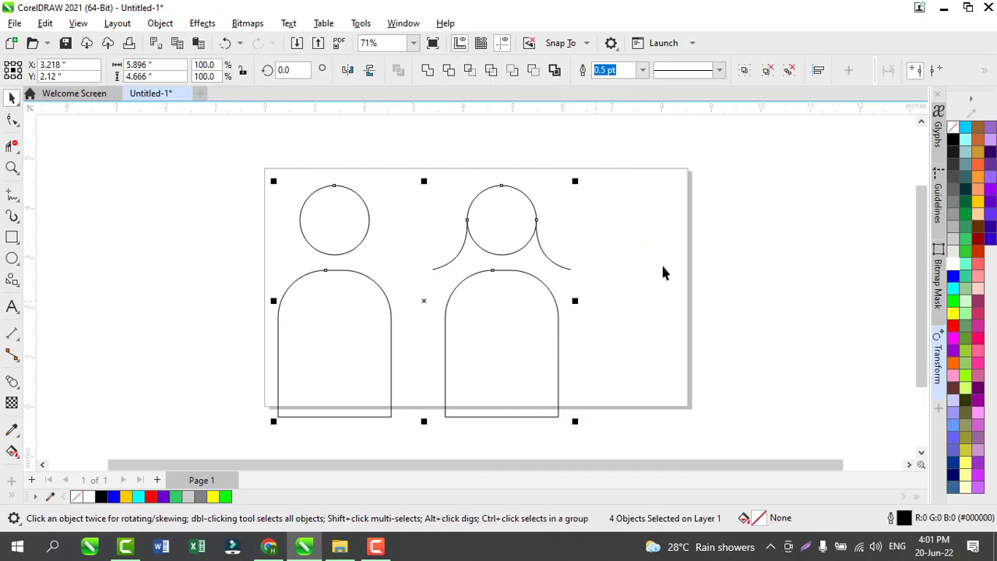
left_click(437, 168)
left_click_drag(405, 163, 633, 471)
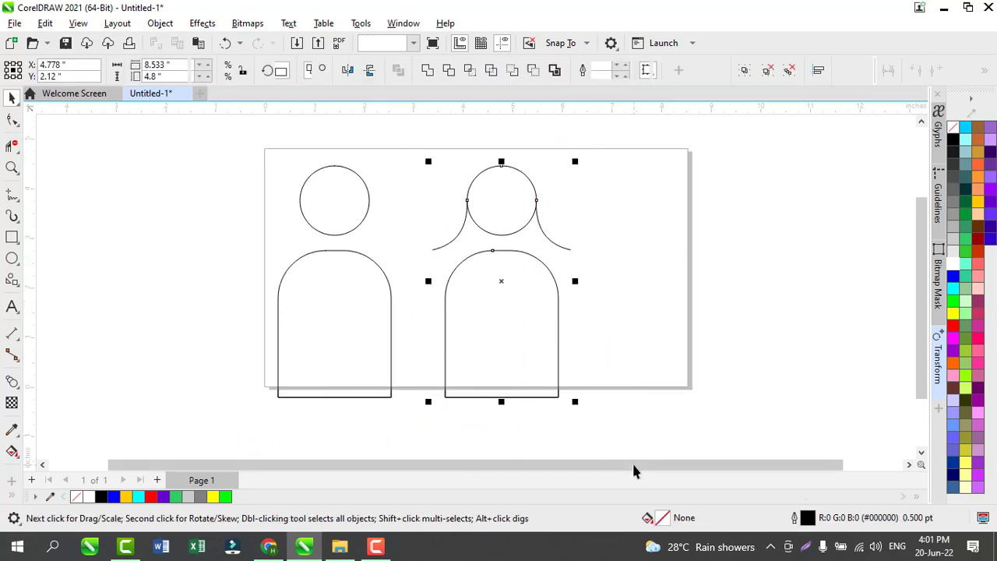
key("ctrl+g")
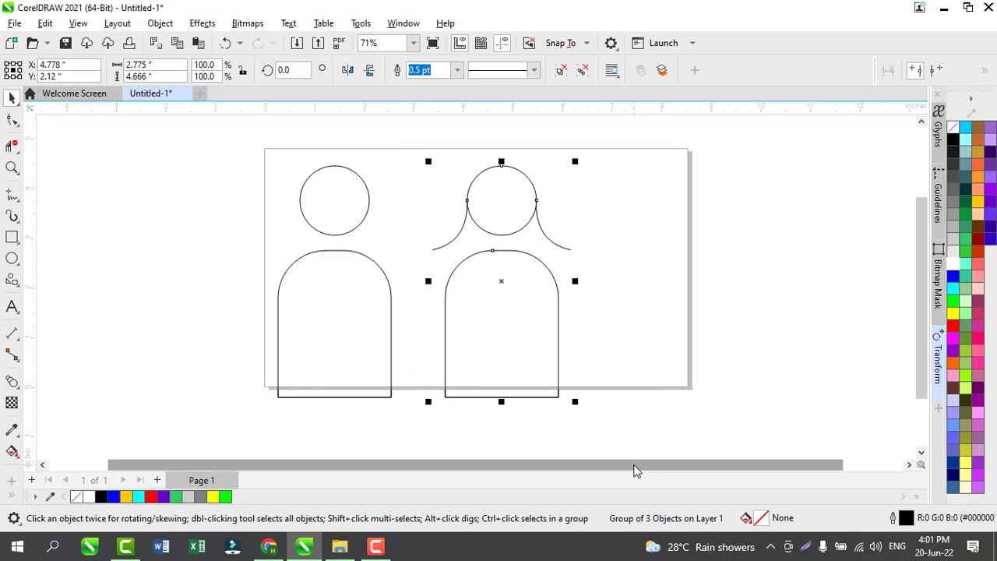
scroll(634, 470, "up", 1)
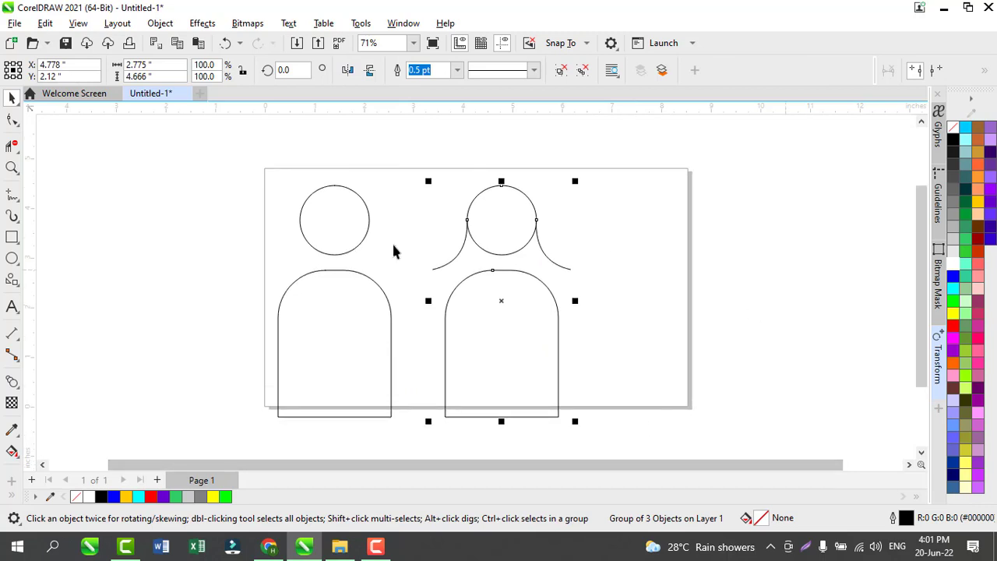
Draw an upright rectangle about 0.66 by 1.61 inches in the empty area left of the two figures.
left_click(12, 237)
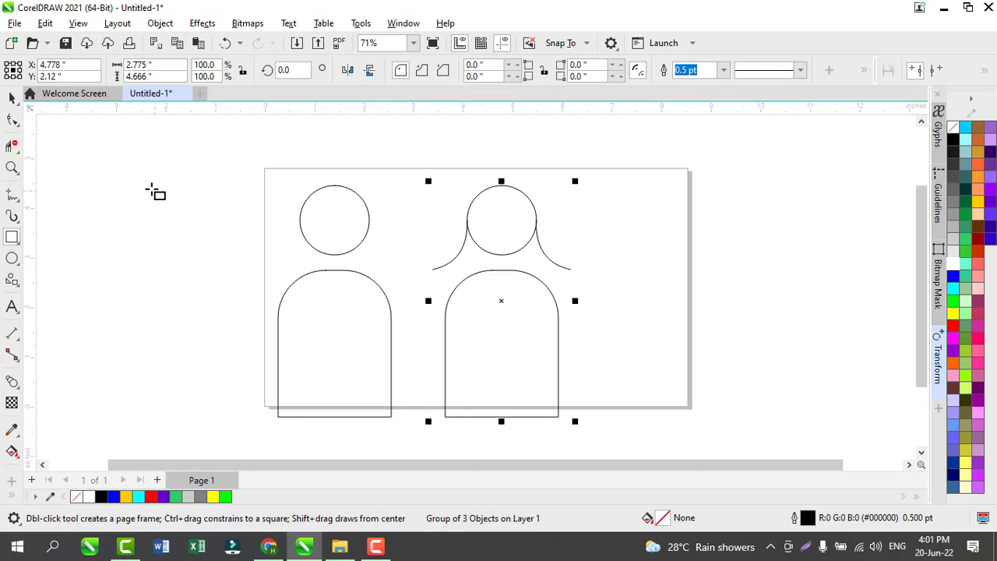
left_click_drag(143, 185, 176, 265)
left_click(13, 99)
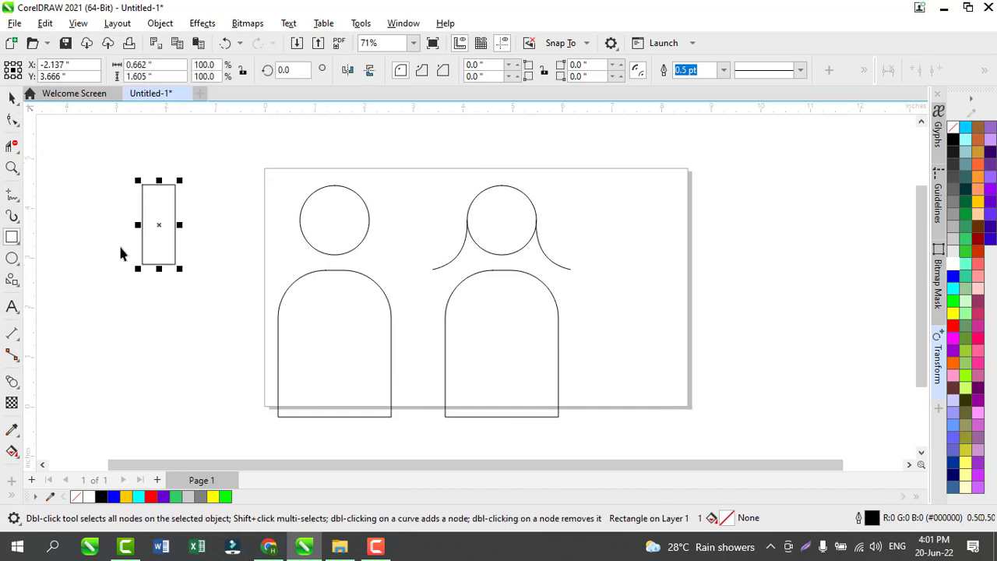
Rotate the small rectangle to 45 degrees and cross it with a copy rotated to 315 degrees about the same centre.
left_click(157, 228)
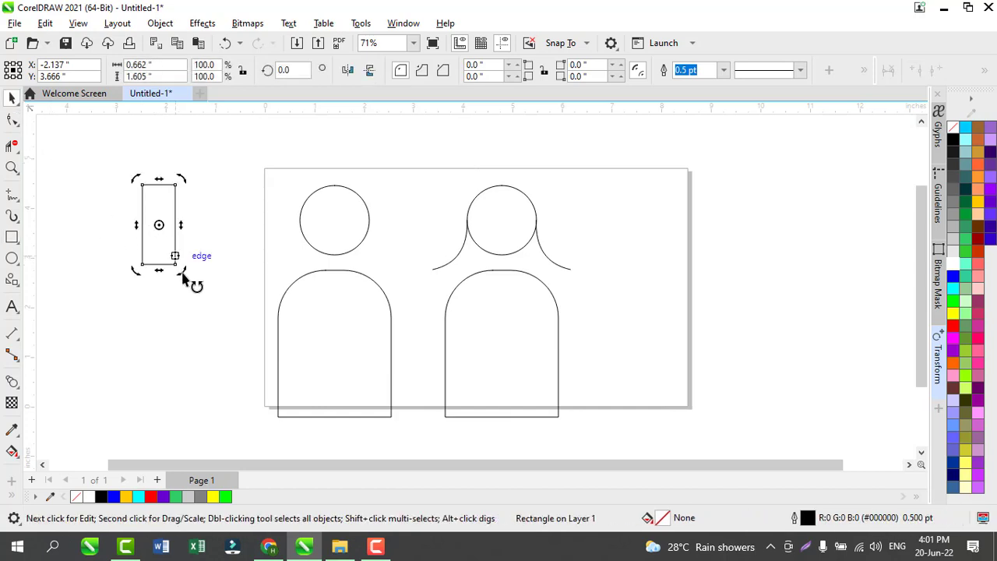
left_click_drag(182, 273, 232, 262)
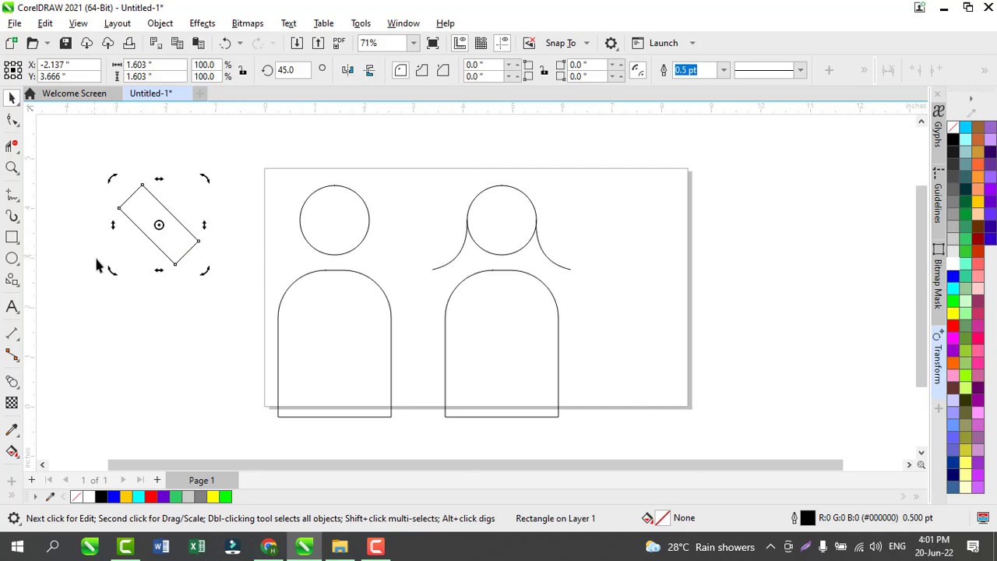
left_click_drag(115, 280, 9, 99)
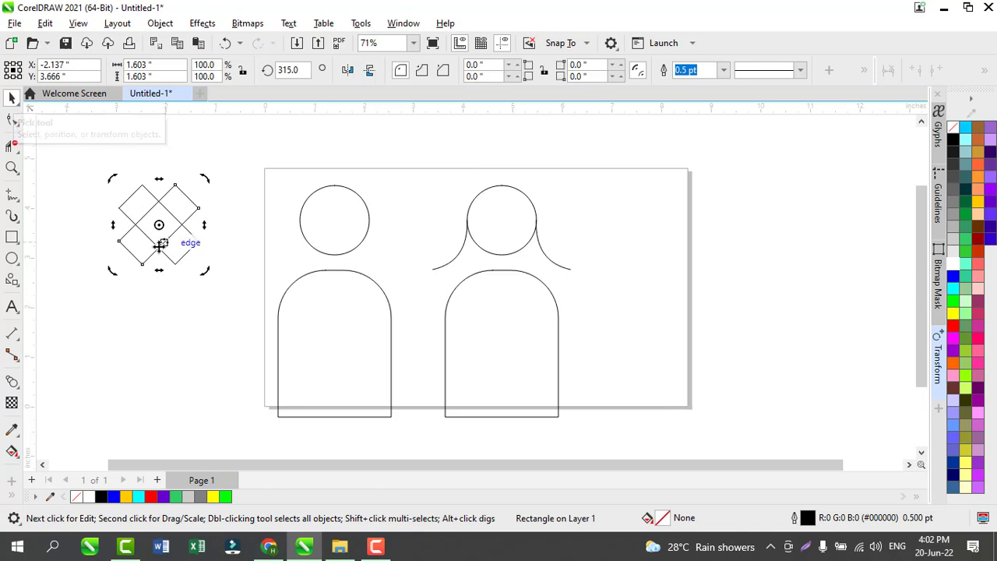
Round the corners of both crossed rectangles fully, to a radius of about 0.331 inches, so their short ends become semicircles.
left_click_drag(80, 158, 231, 280)
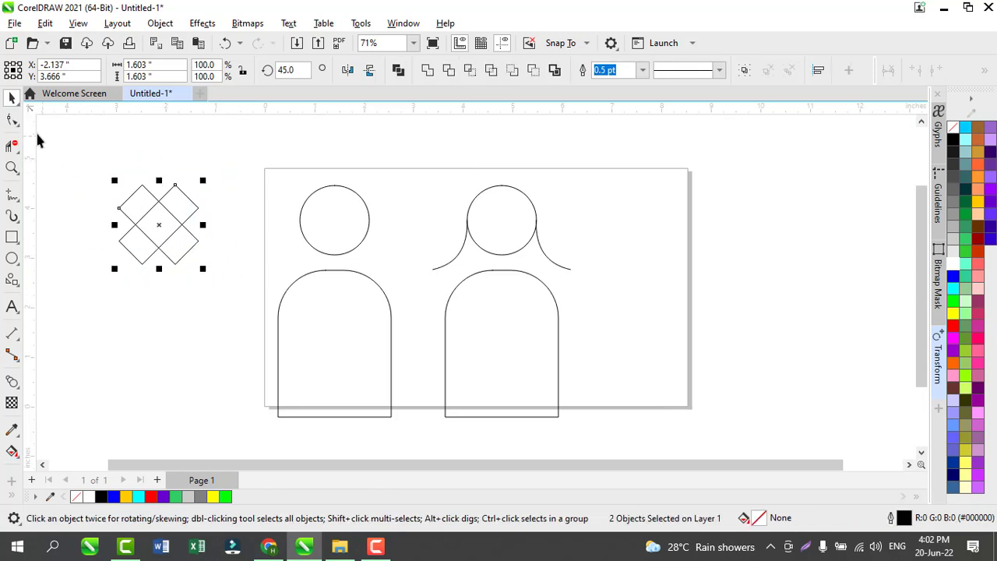
left_click(11, 120)
left_click(121, 207)
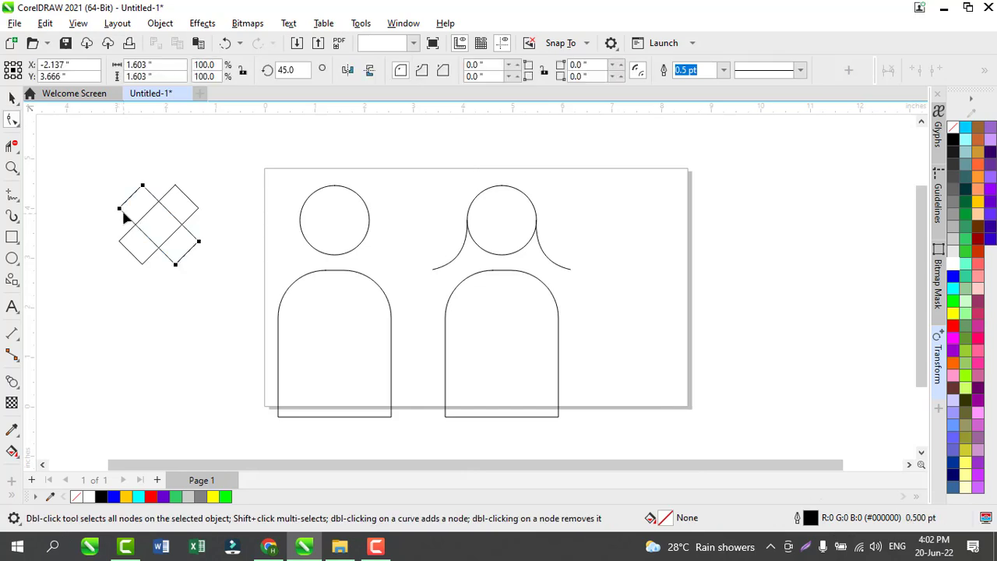
left_click_drag(122, 207, 228, 247)
left_click(181, 194)
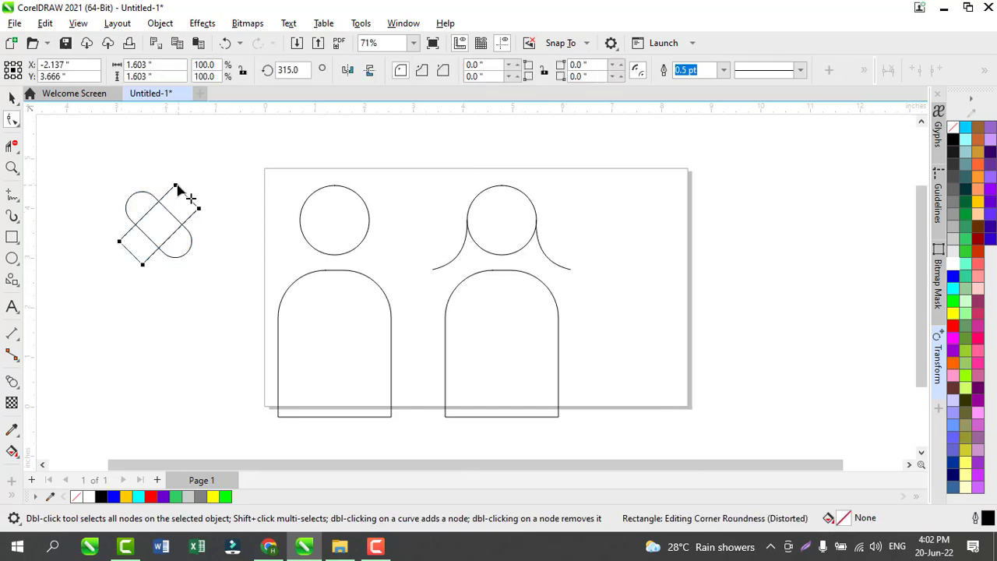
left_click_drag(178, 185, 156, 240)
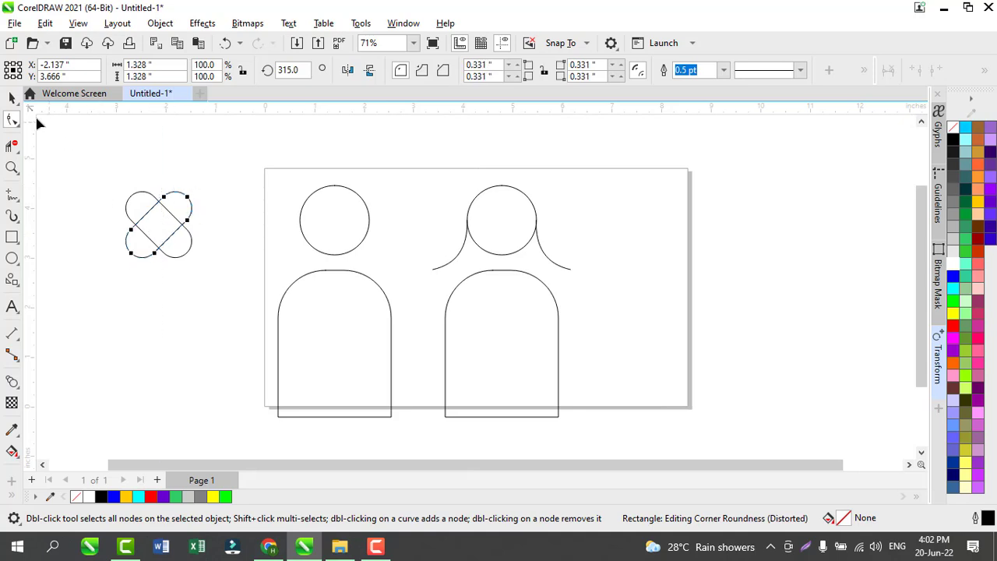
left_click(12, 99)
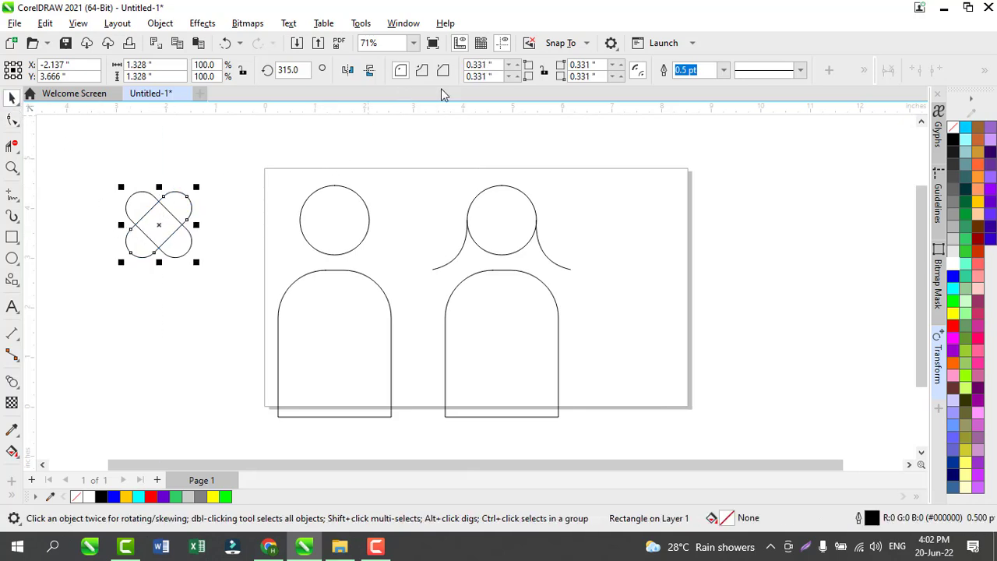
left_click_drag(95, 162, 213, 300)
left_click(432, 71)
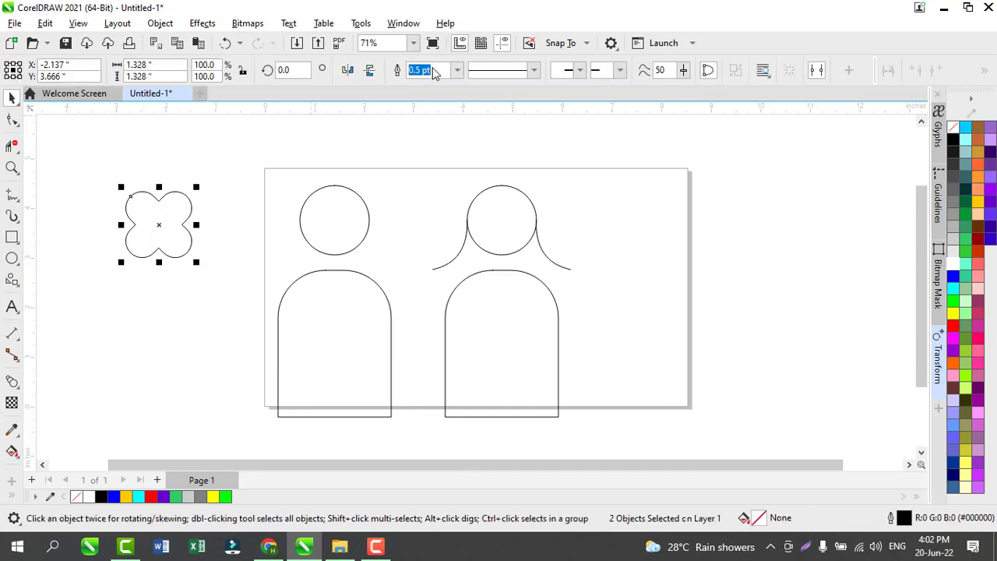
key("ctrl+z")
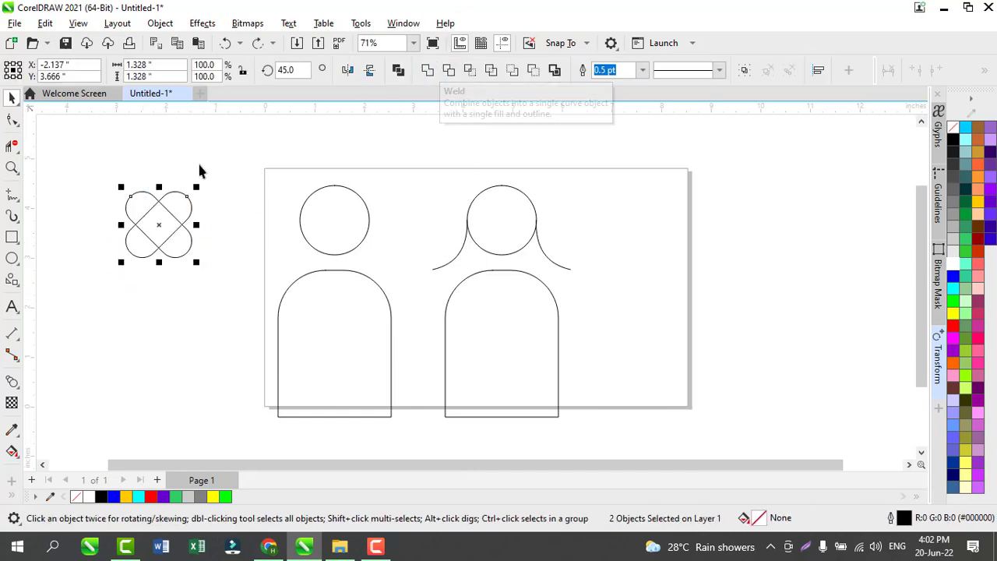
Remove the lower rounded ends and inner overlapping lines of the crossed shapes with Virtual Segment Delete, leaving a heart outline.
left_click(13, 146)
left_click(50, 179)
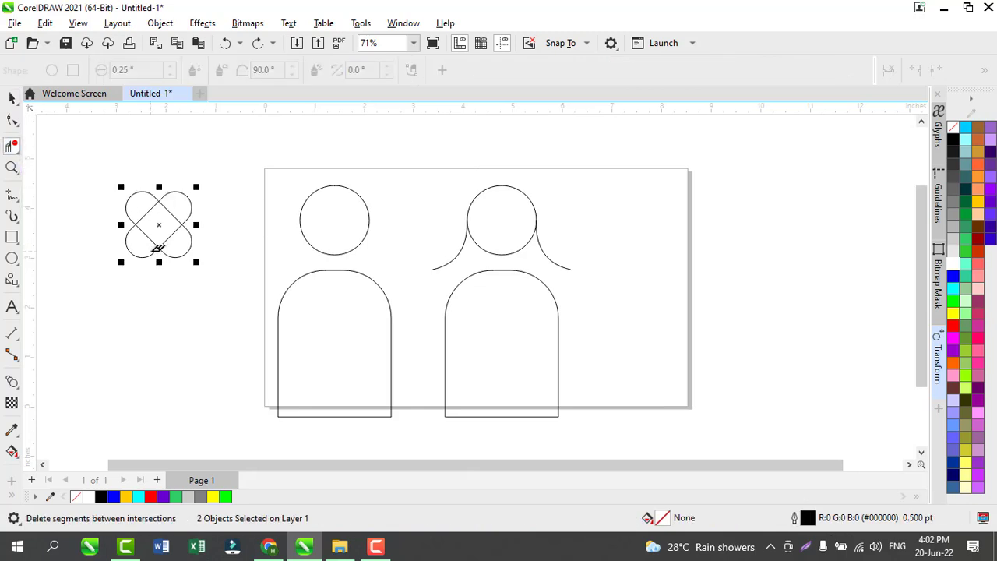
left_click(154, 249)
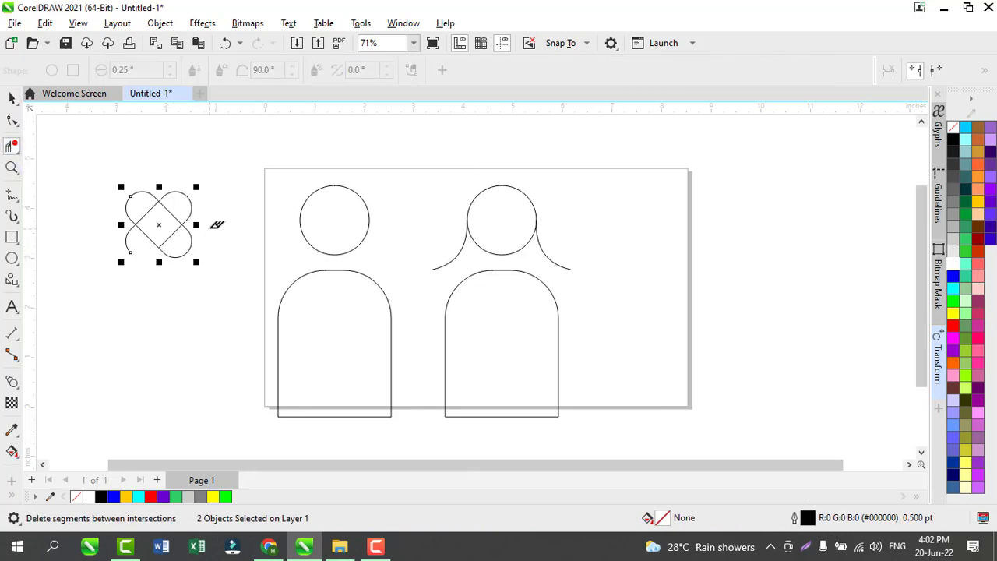
left_click(188, 248)
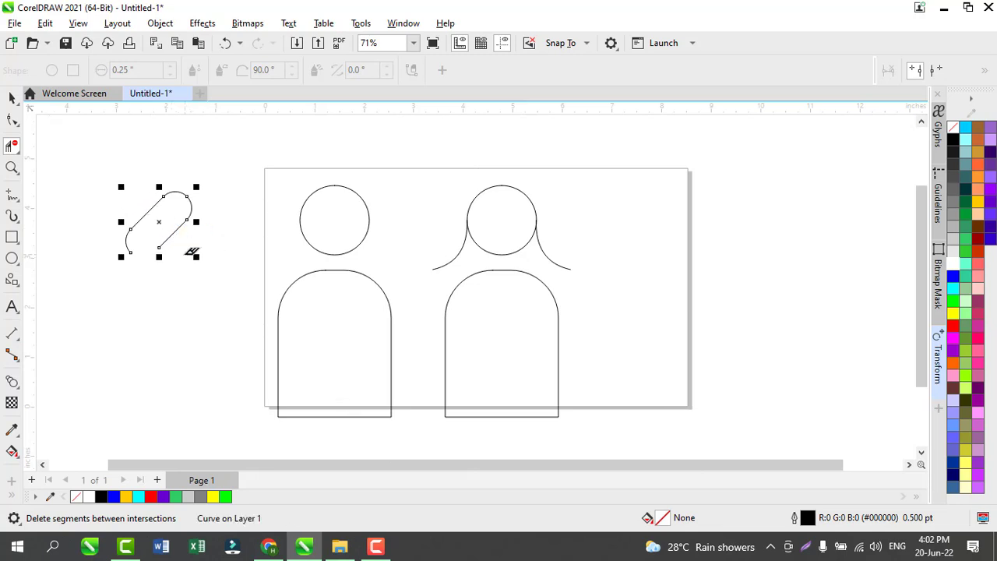
key("ctrl+z")
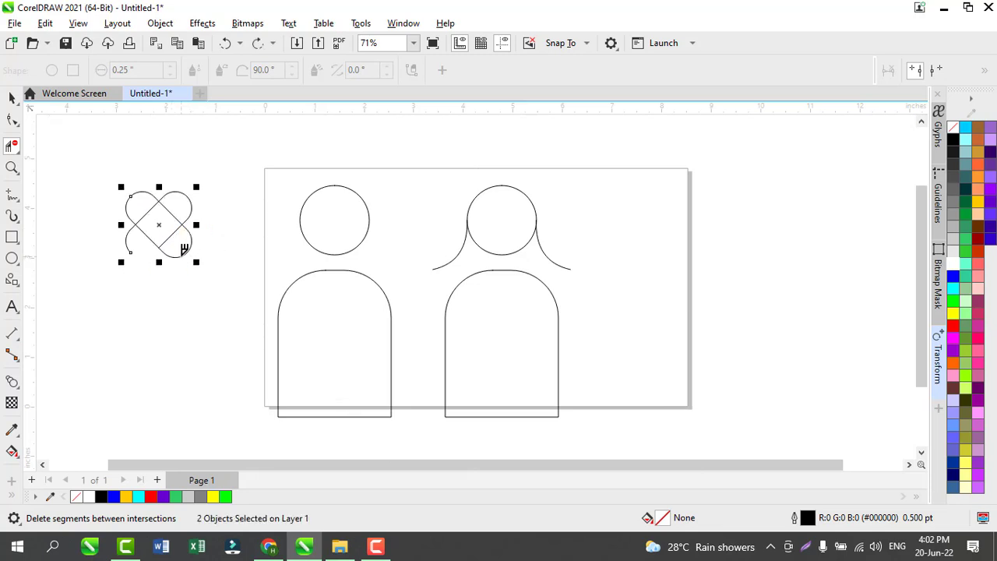
left_click(184, 247)
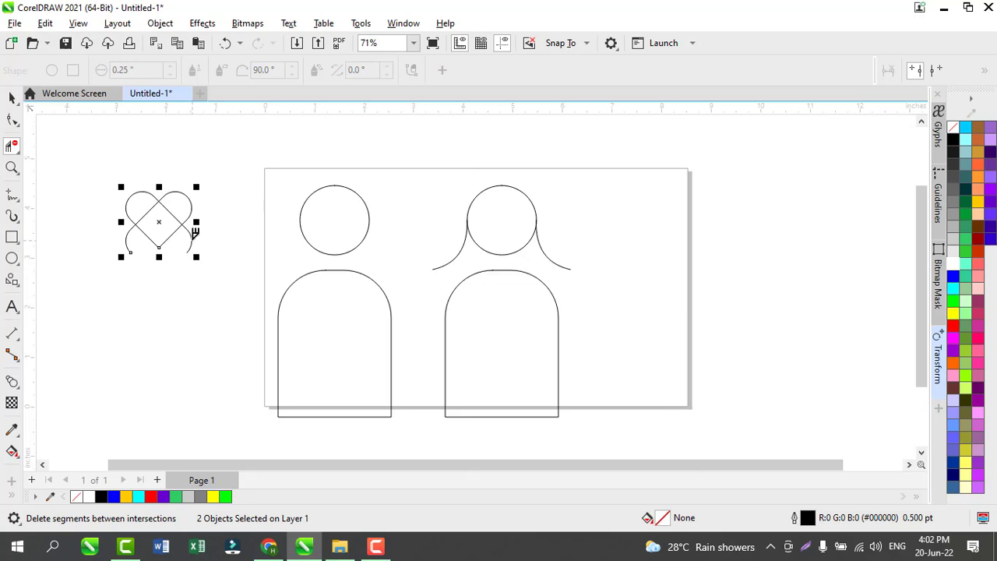
left_click(129, 225)
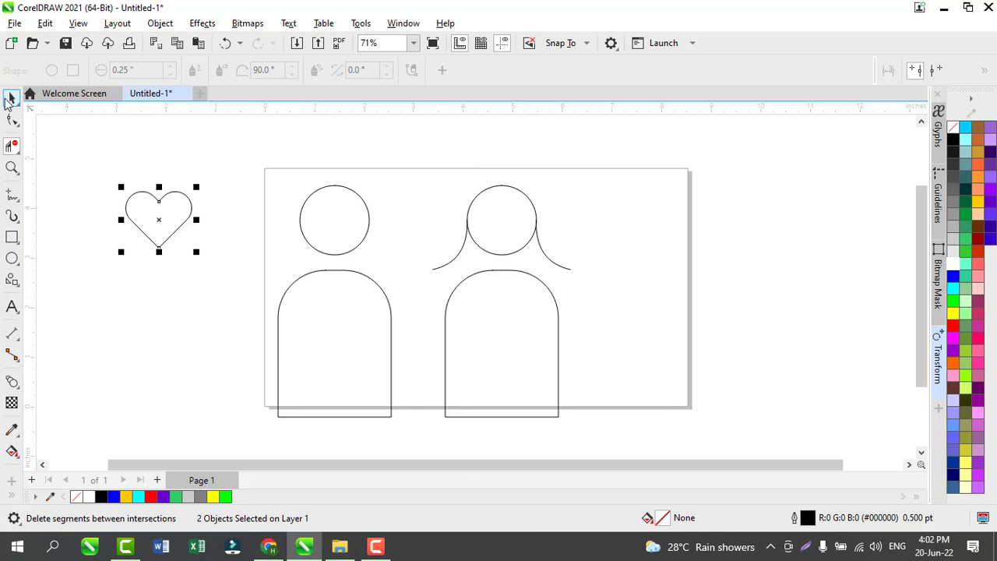
Weld the two heart halves into one shape and move the heart between the two figures' heads.
left_click(10, 97)
left_click(161, 213)
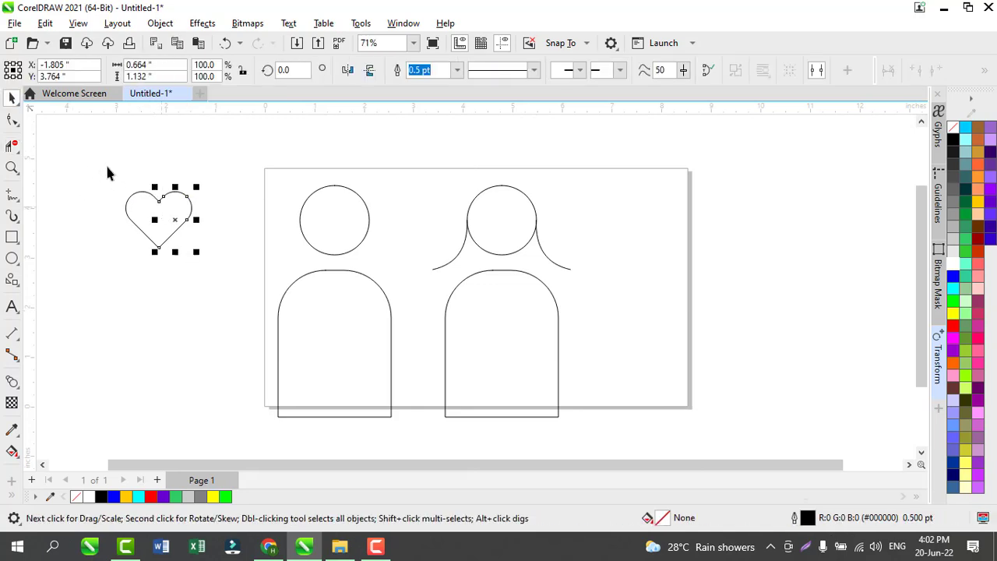
left_click_drag(105, 163, 222, 284)
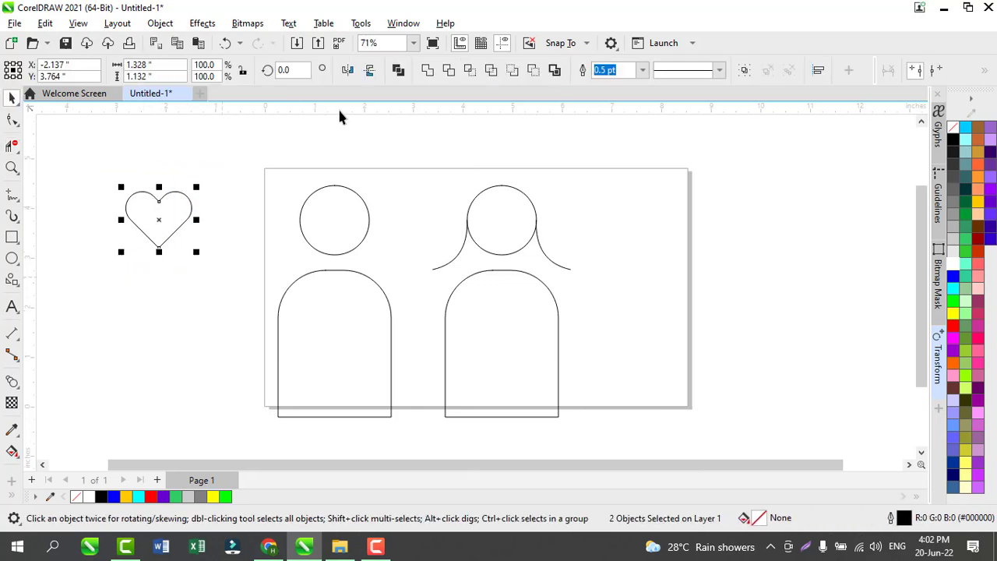
left_click(428, 70)
left_click(173, 261)
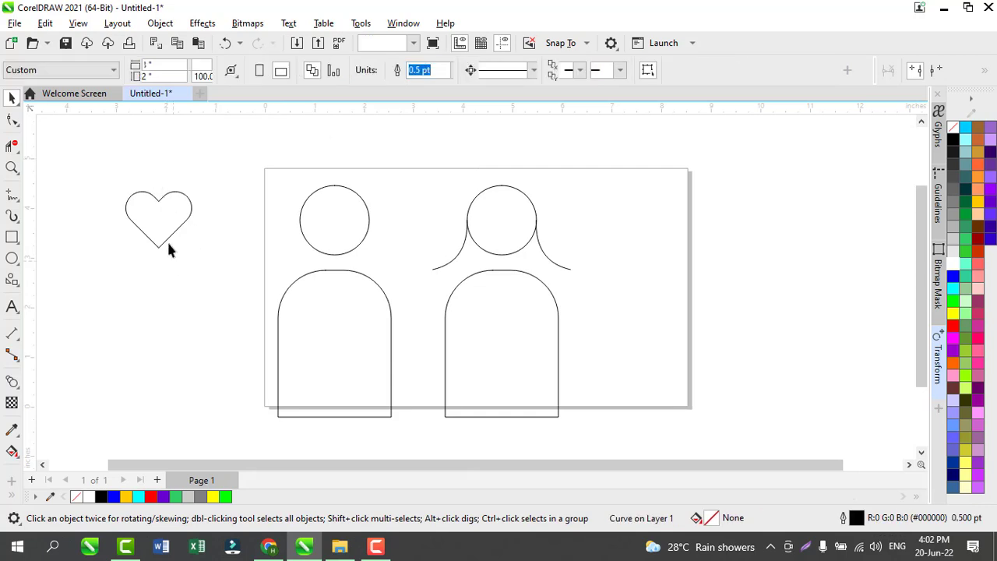
left_click(167, 218)
left_click_drag(163, 218, 415, 200)
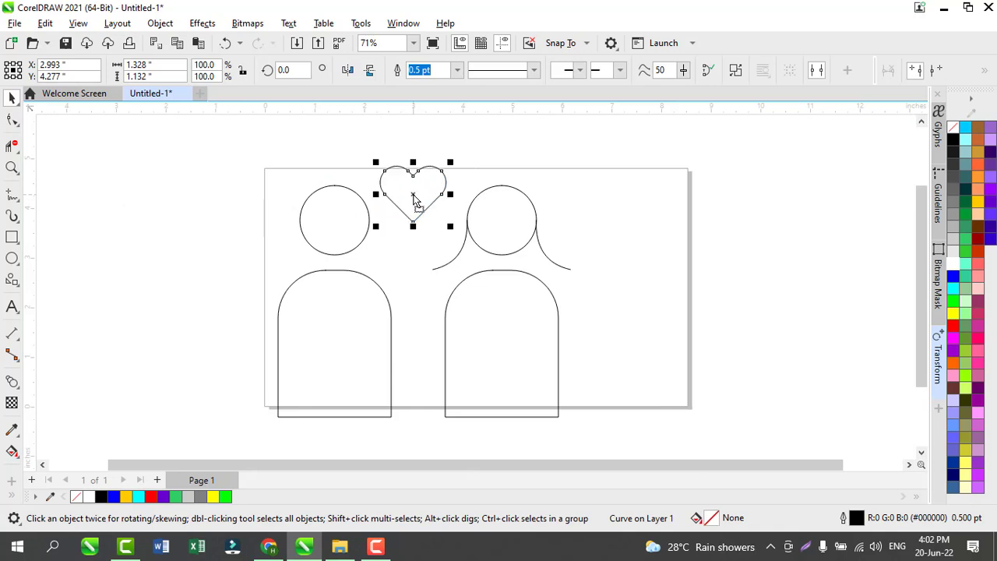
Group the heart with both figures and centre the group on the page.
mouse_move(198, 144)
left_mouse_down()
mouse_move(432, 403)
mouse_move(630, 442)
left_mouse_up()
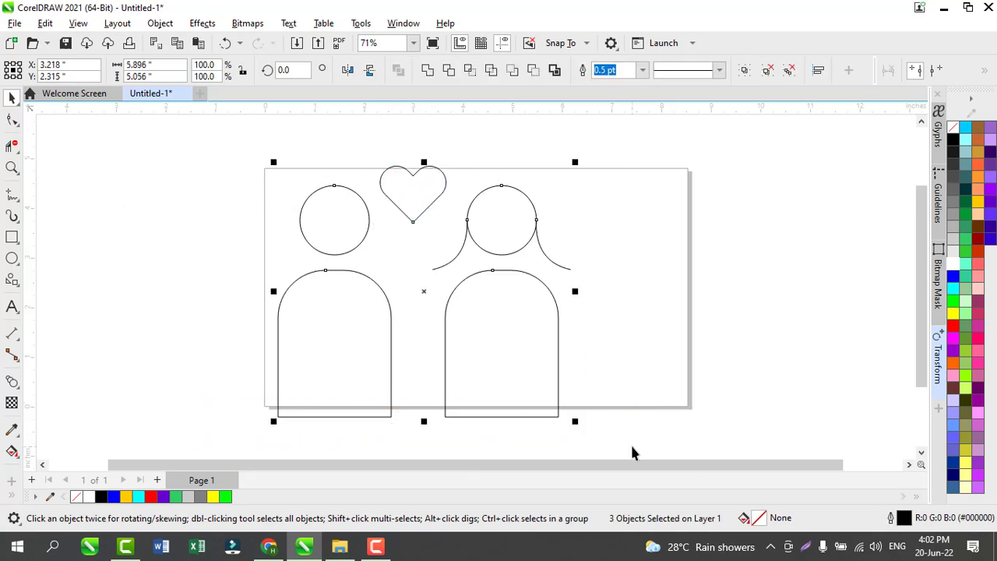
key("ctrl+g")
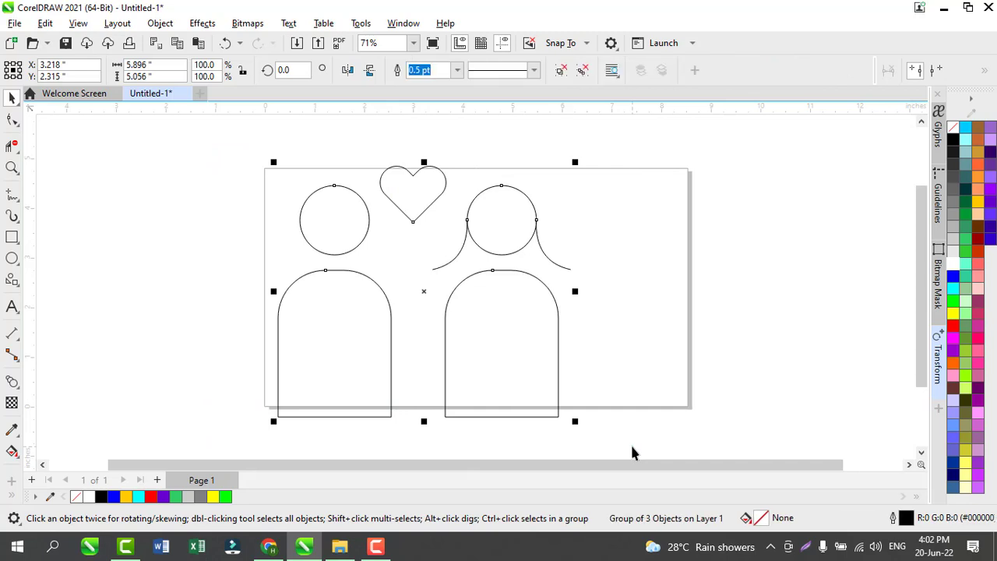
key("p")
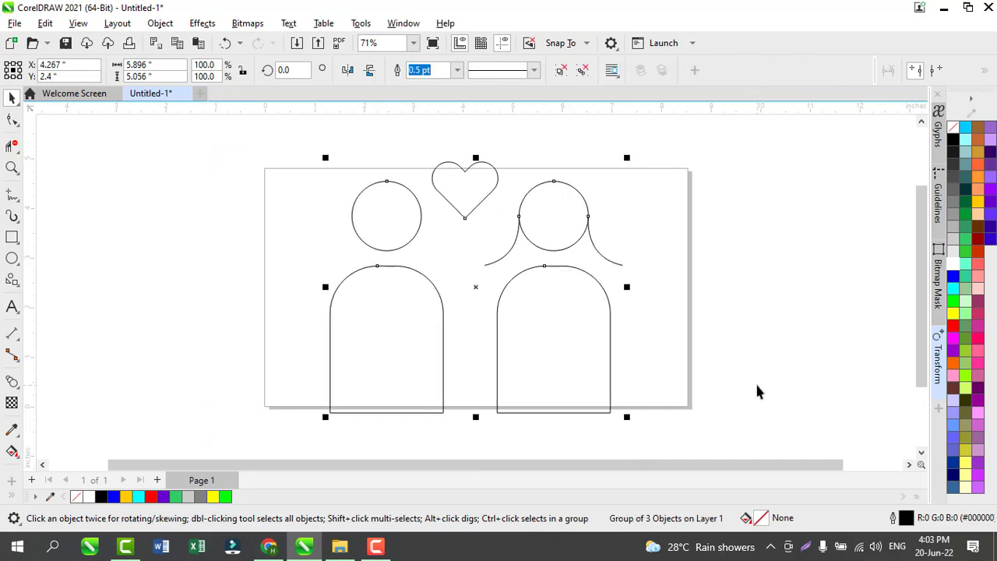
Give the grouped artwork a white outline and place a black rectangle about 9.86 by 5.92 inches behind it.
right_click(951, 266)
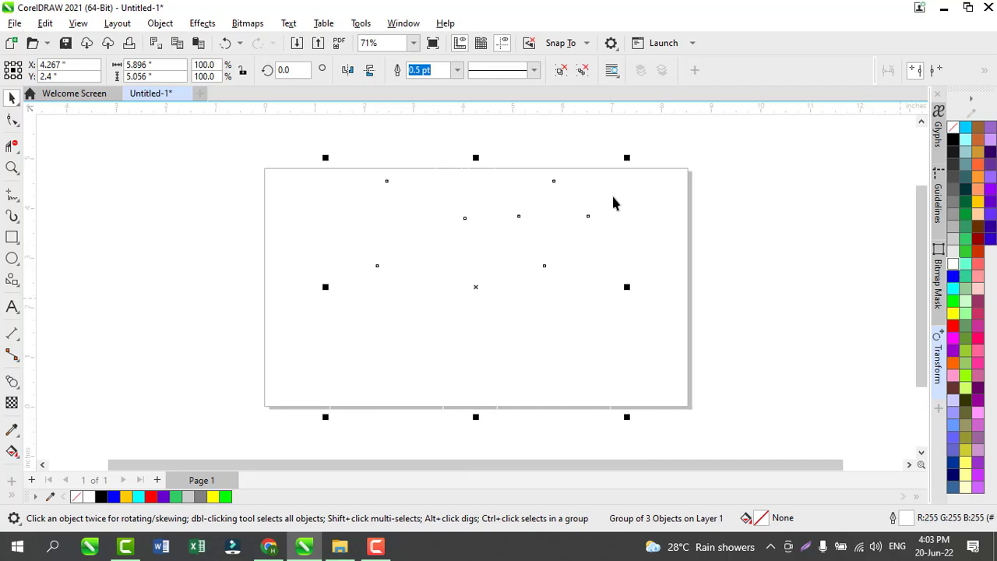
left_click(10, 238)
left_click_drag(229, 138, 718, 433)
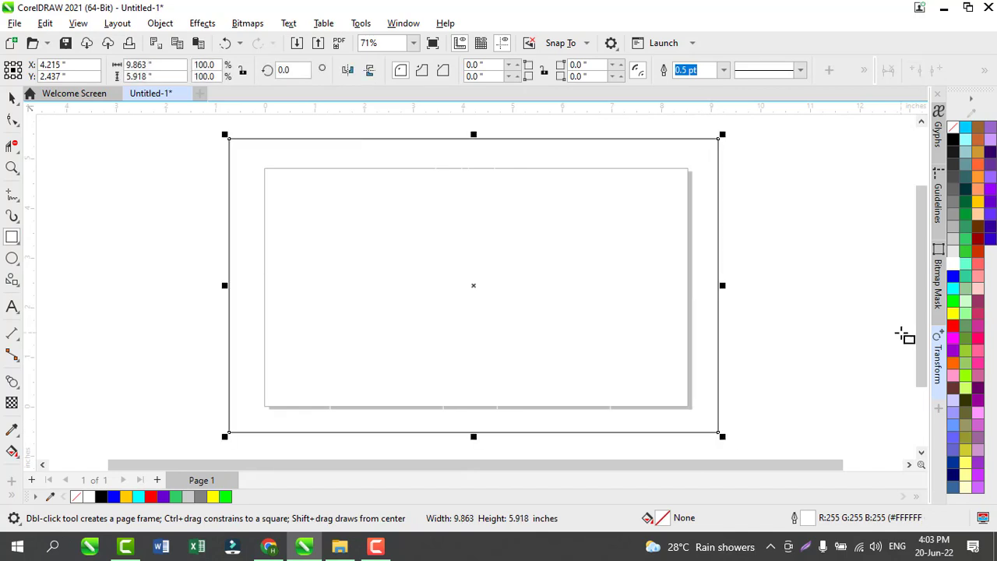
left_click(954, 141)
key("shift+Page_Down")
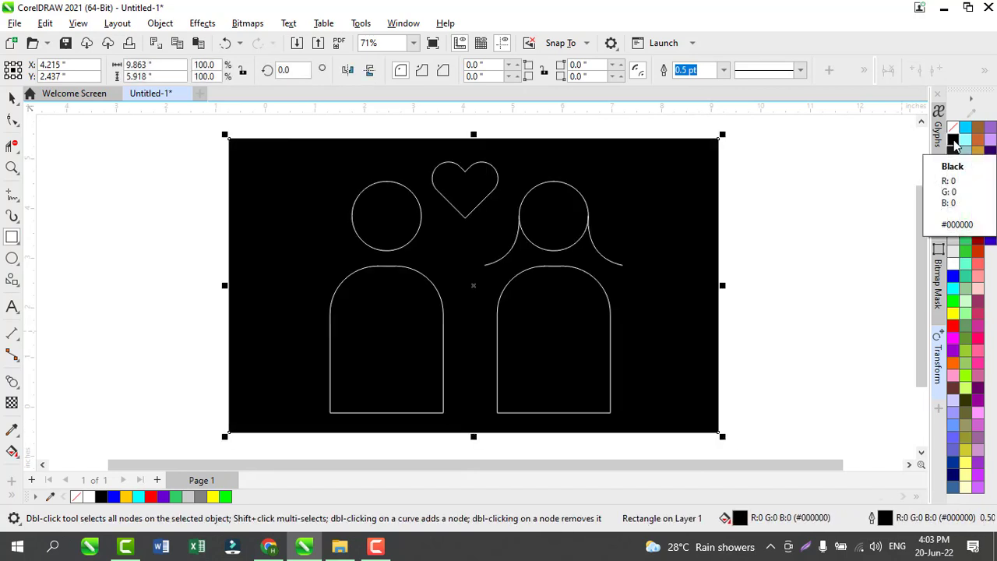
Centre the grouped figures and heart horizontally and vertically on the black background rectangle.
left_click(11, 97)
left_click(394, 269)
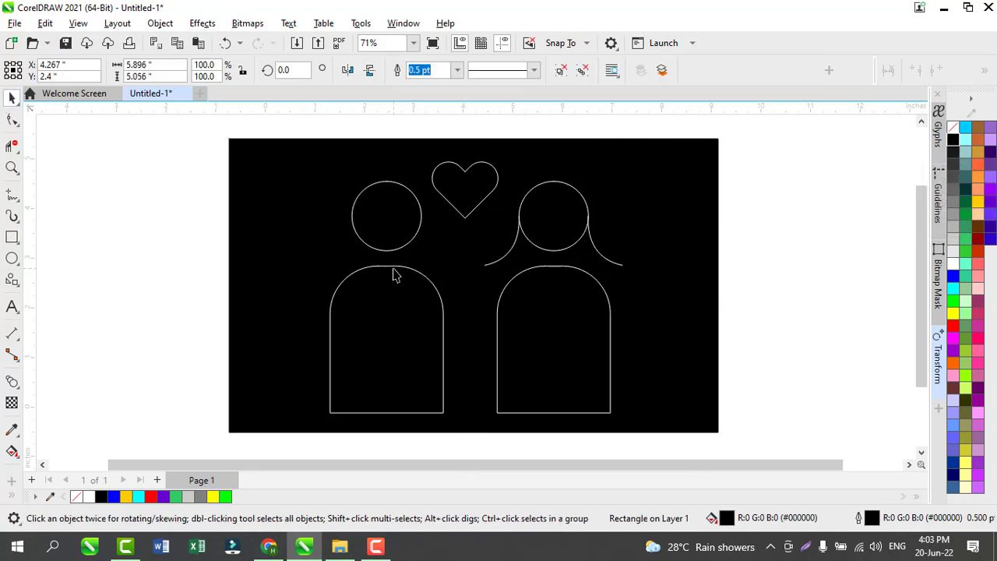
left_click(660, 326, "shift")
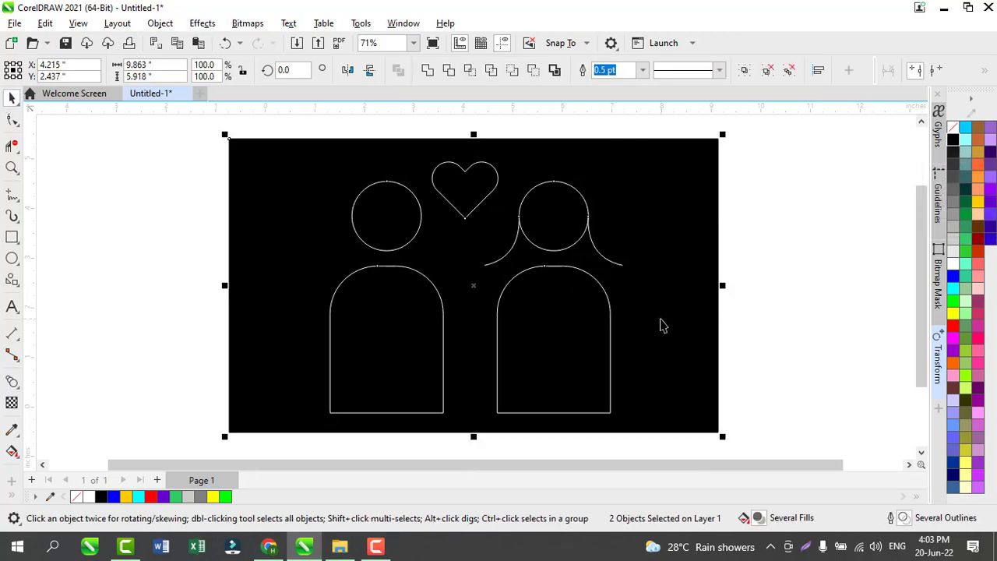
key("c")
key("e")
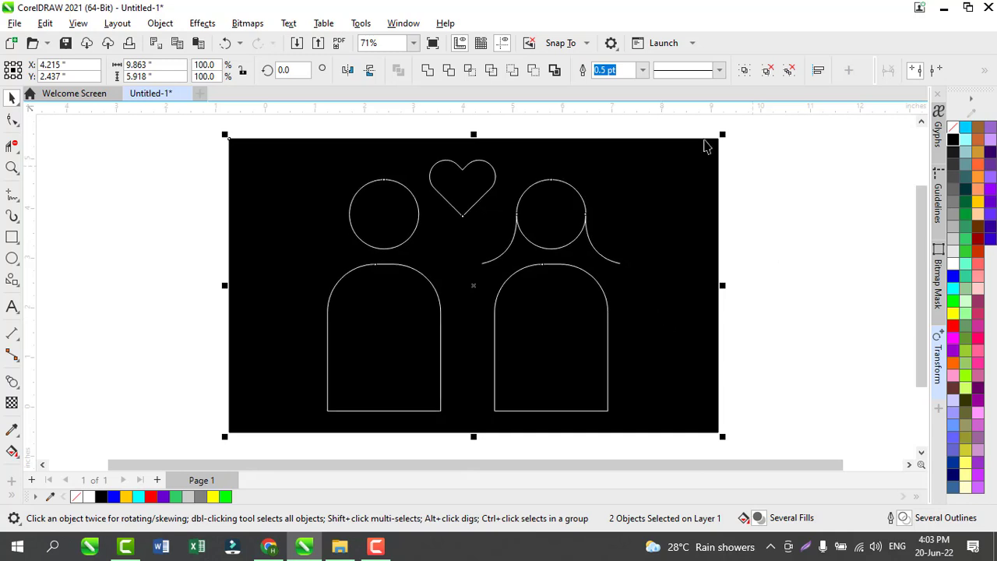
left_click(735, 150)
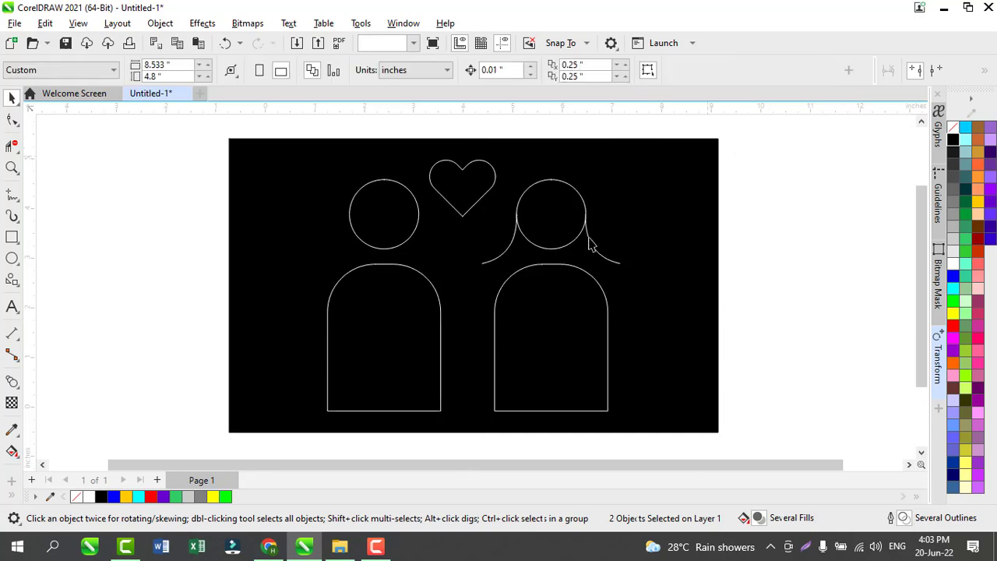
Set the outline width of the grouped figures and heart to 3.0 pt.
left_click(590, 234)
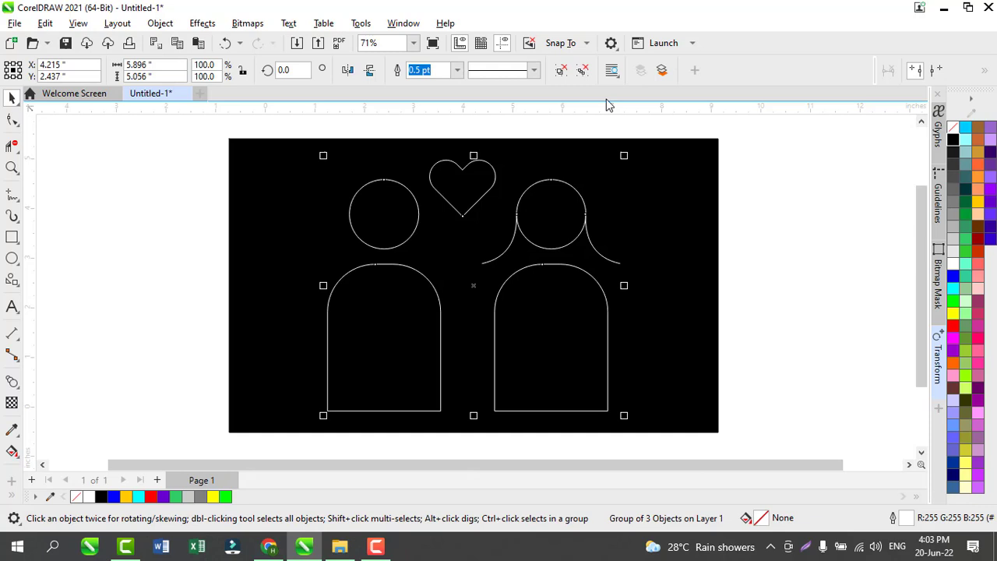
left_click(458, 70)
left_click(442, 188)
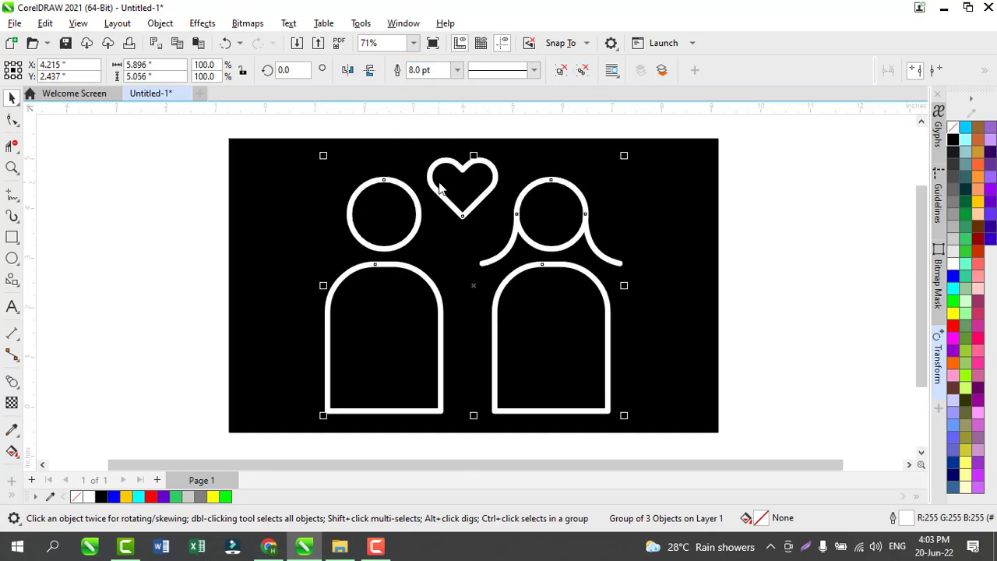
left_click(456, 71)
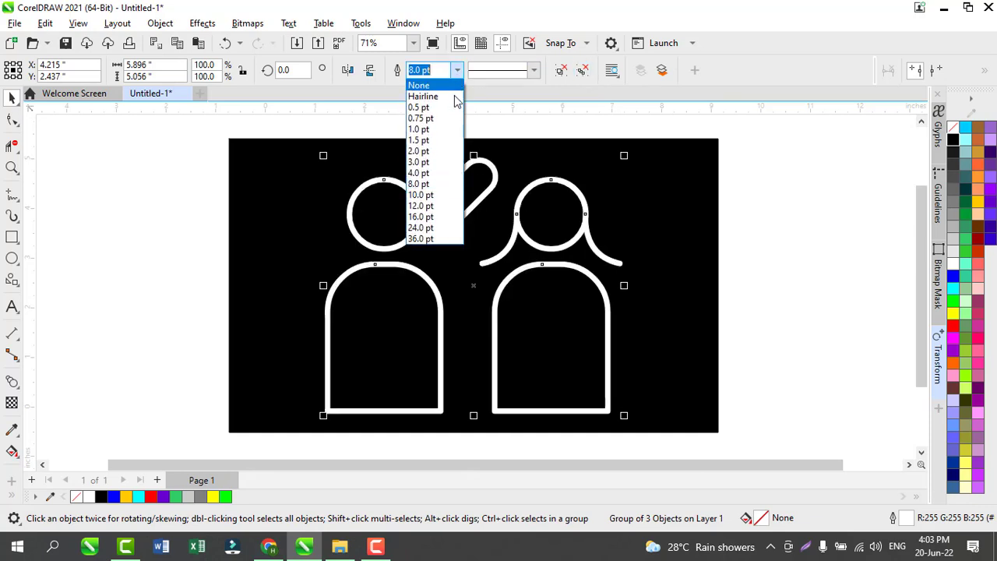
left_click(432, 163)
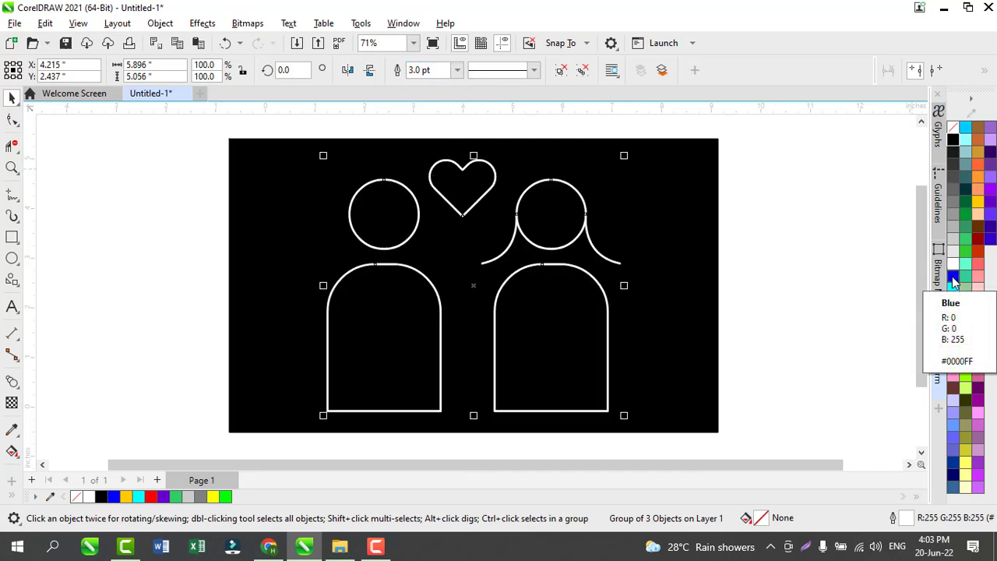
Change the group's outline colour to yellow and check the artwork in a full-screen preview.
right_click(952, 314)
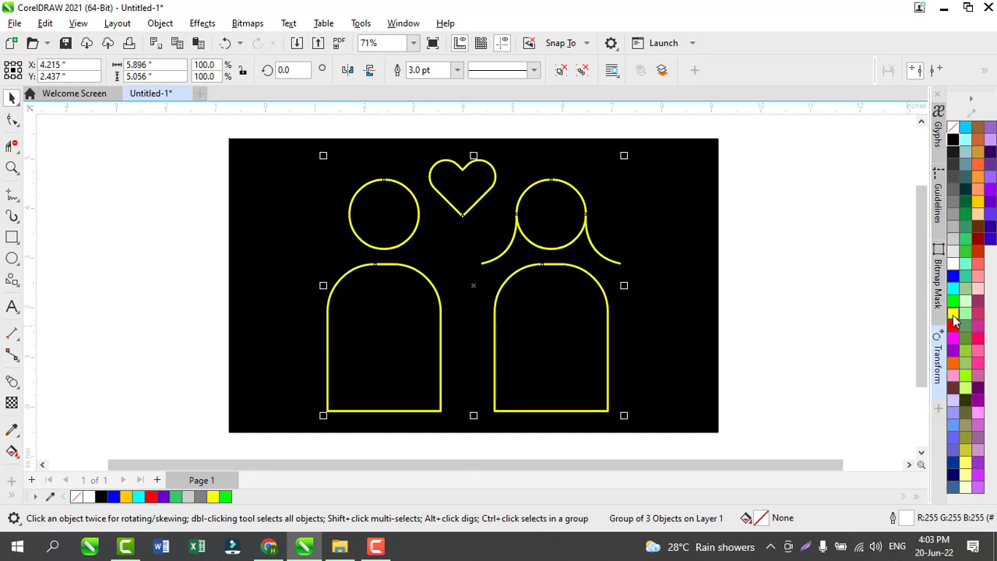
left_click(837, 295)
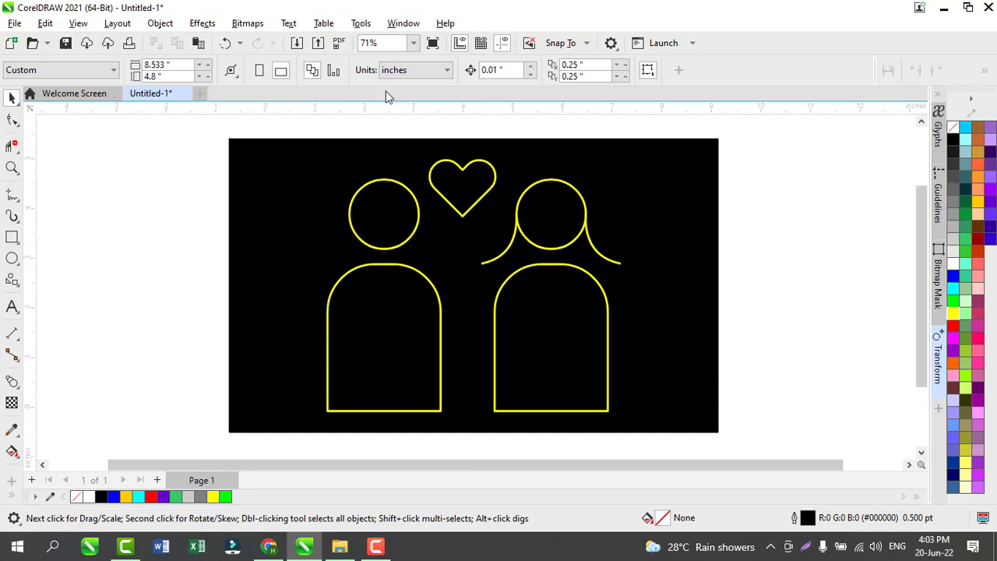
left_click(433, 43)
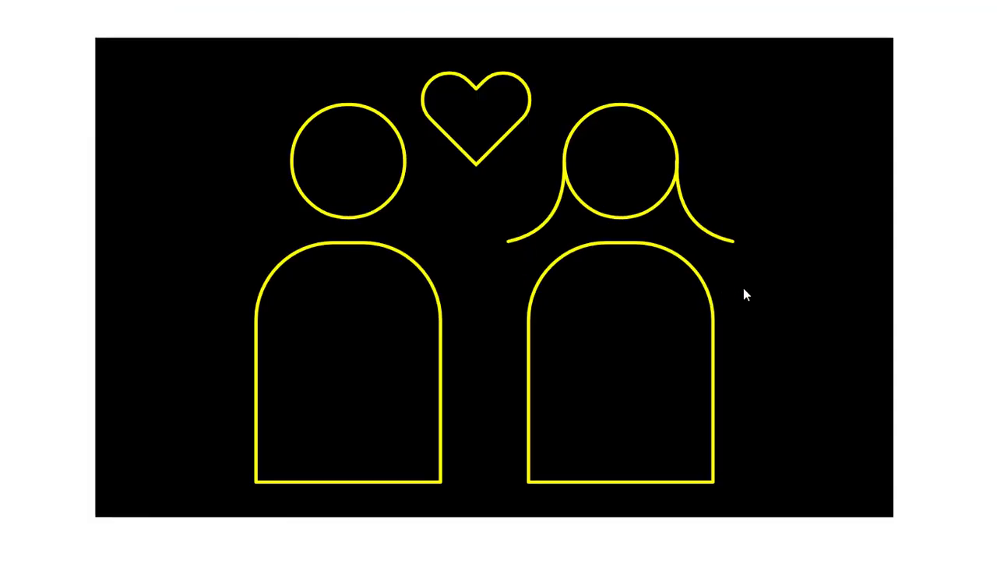
left_click(743, 293)
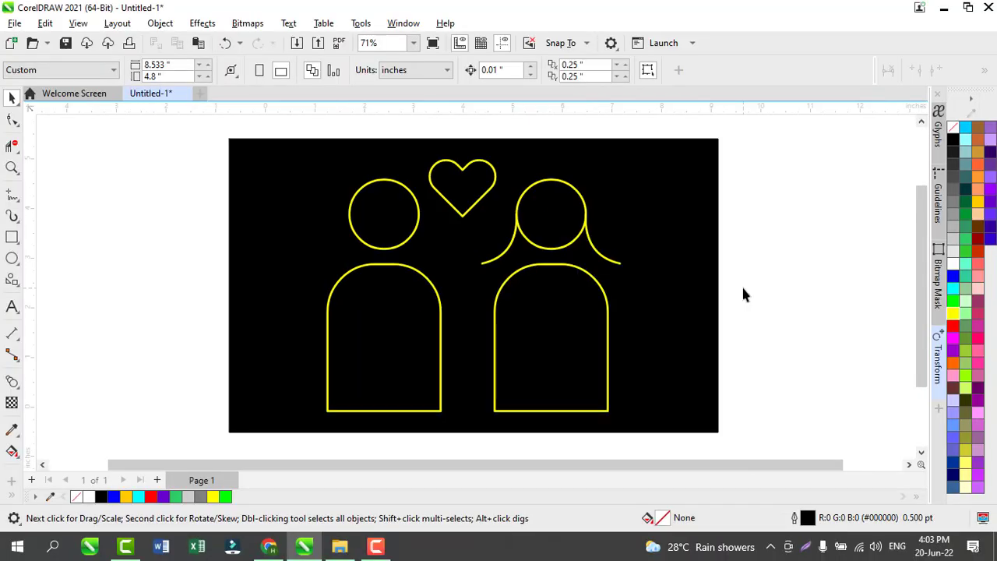